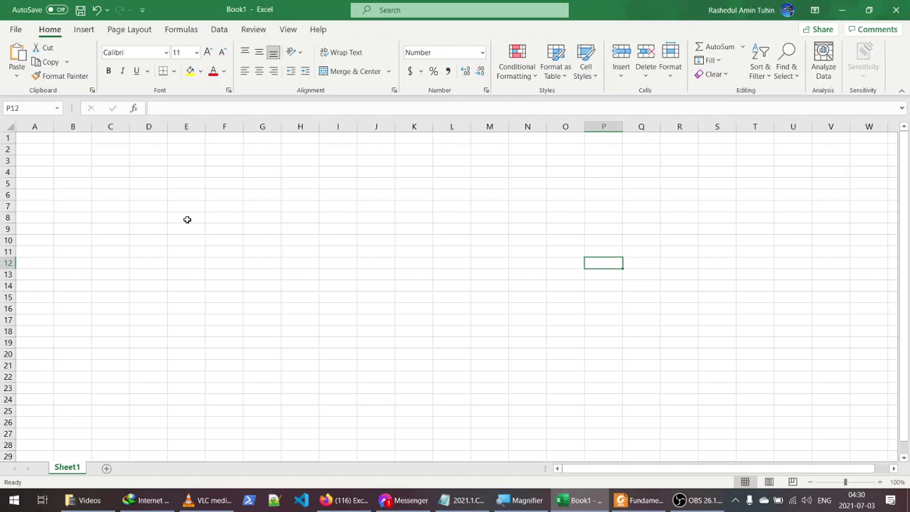
Step: Set the row height of every row in the worksheet to 255
key(ctrl+a)
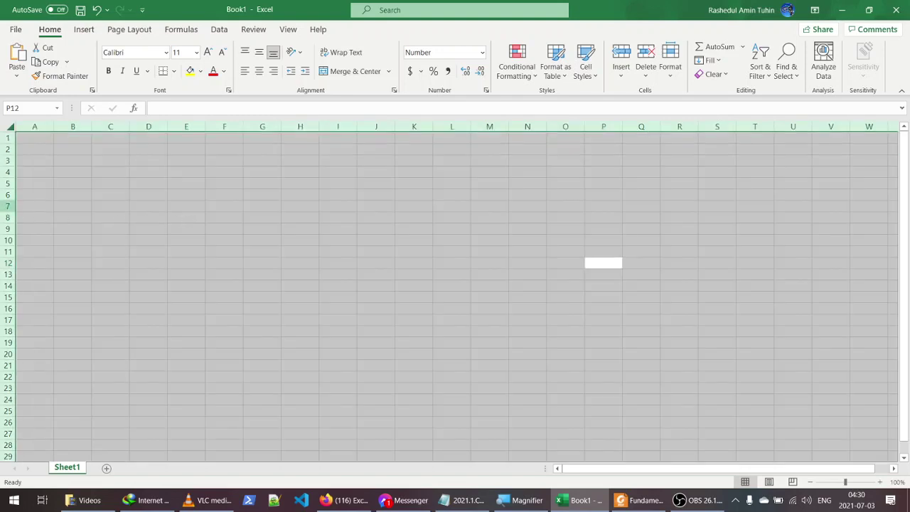
right_click(2, 207)
click(40, 374)
text(255)
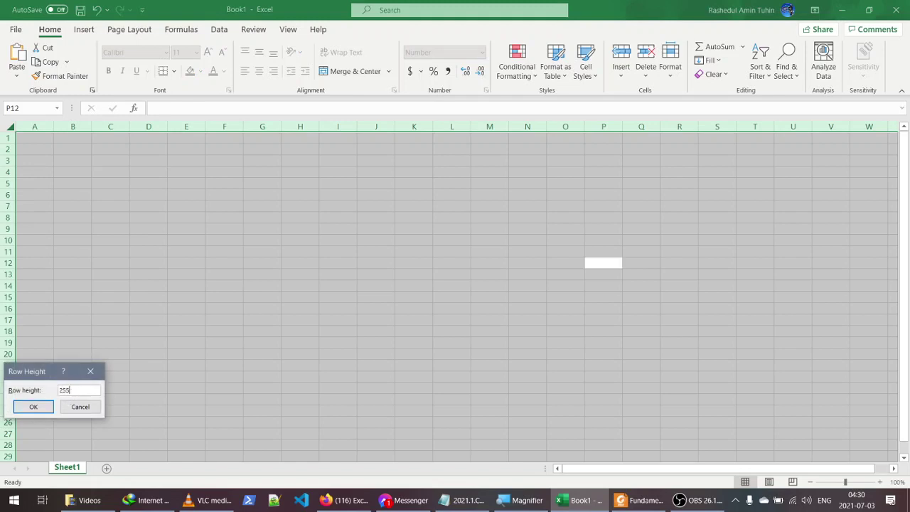
key(Return)
Step: Widen column B to 100 and return row 1 to its default height
click(73, 127)
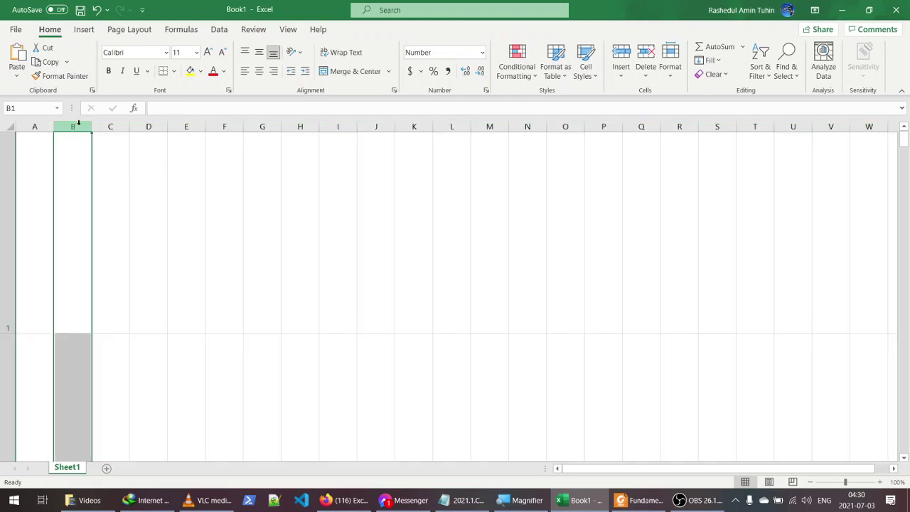
right_click(80, 128)
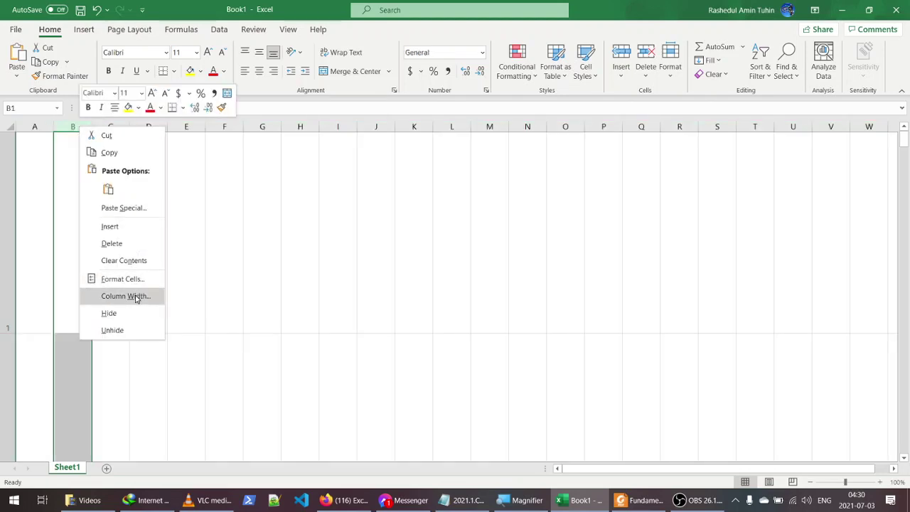
click(138, 296)
key(Return)
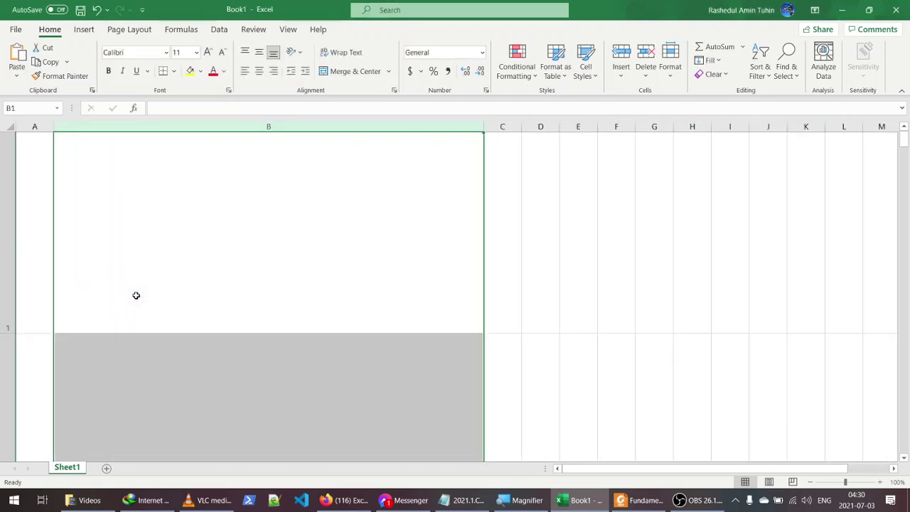
click(136, 295)
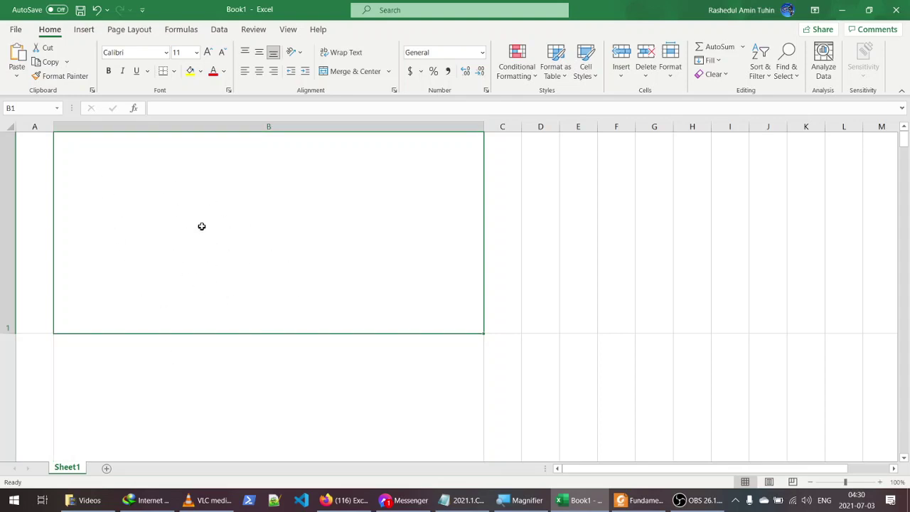
double_click(8, 333)
Step: Select B2 and snapshot the Figure 2.81 circuit from the Foxit PDF
click(141, 197)
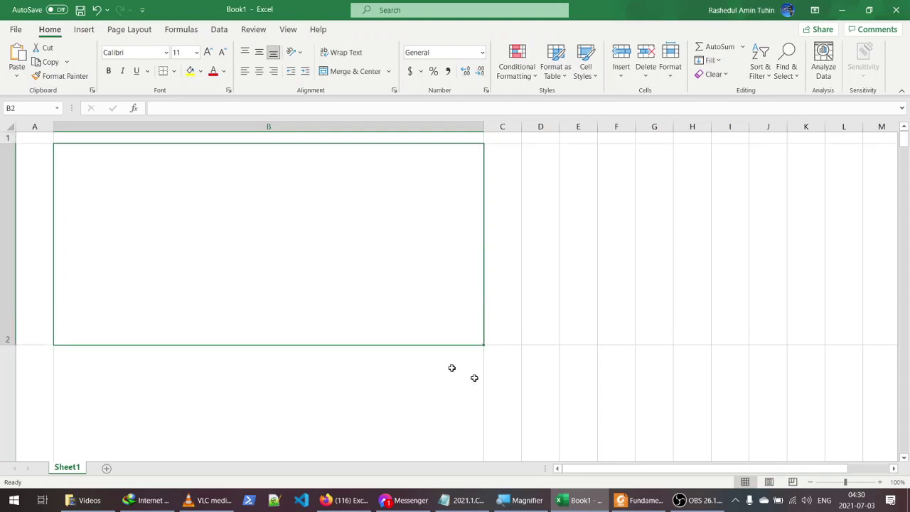
click(640, 500)
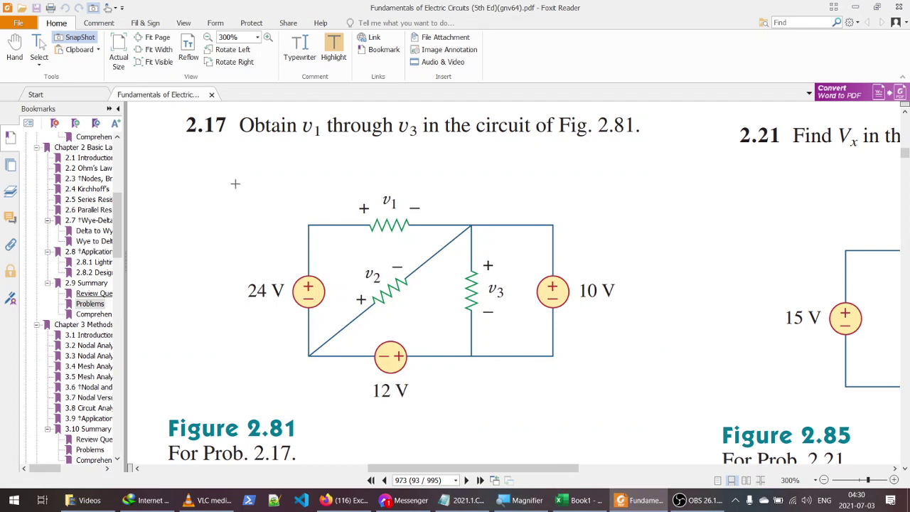
drag(235, 183, 663, 408)
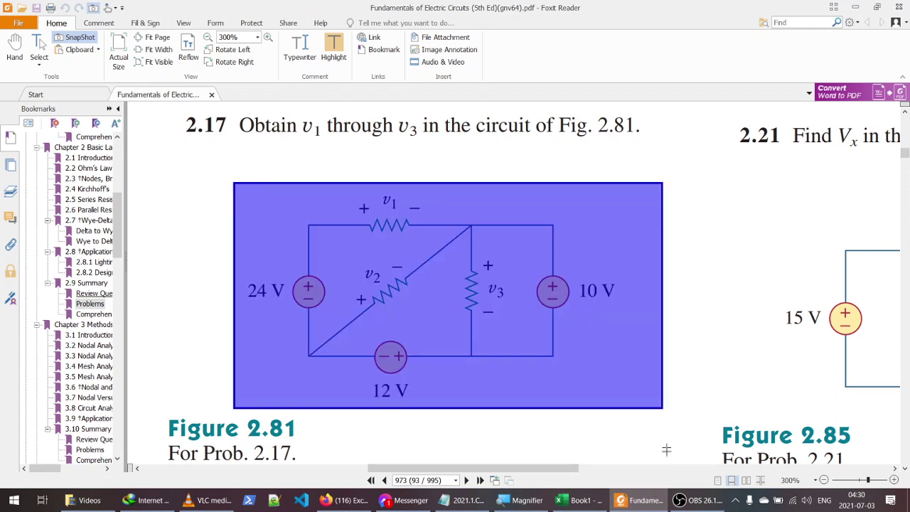
click(579, 501)
Step: Paste the Figure 2.81 circuit and shrink it to sit inside B2
key(ctrl+v)
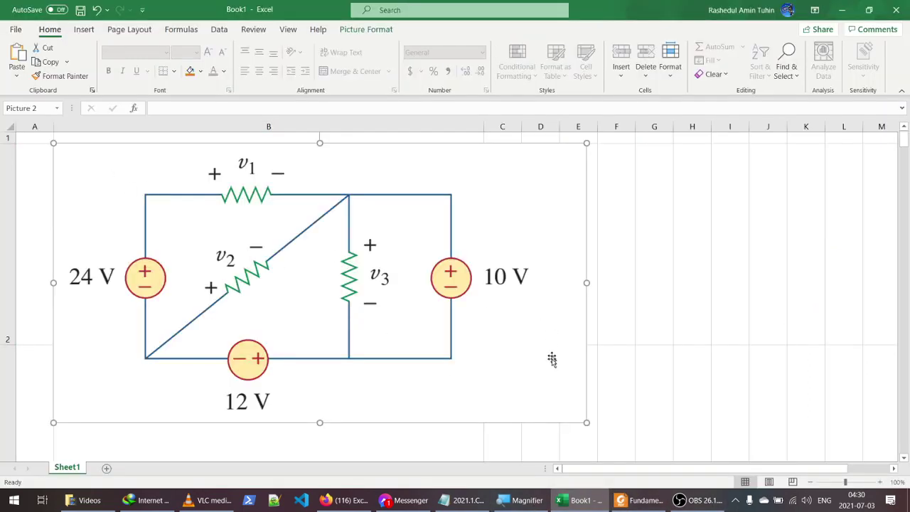
drag(587, 422, 395, 291)
drag(220, 215, 229, 224)
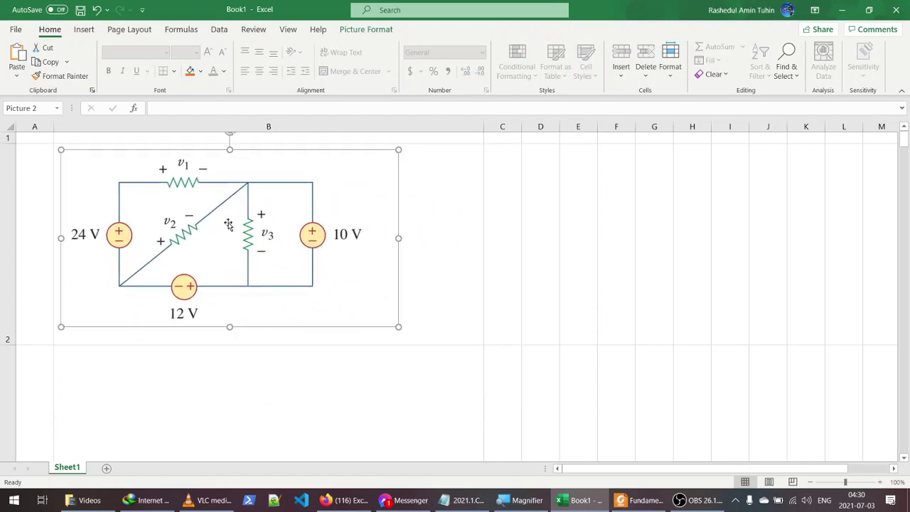
drag(363, 302, 387, 298)
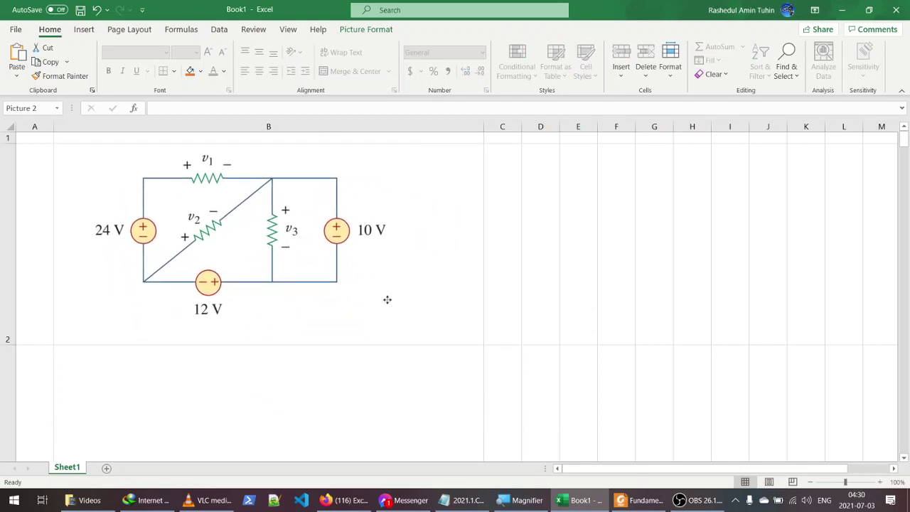
click(615, 285)
Step: Apply All Borders to every cell and nudge the circuit picture into place
key(ctrl+a)
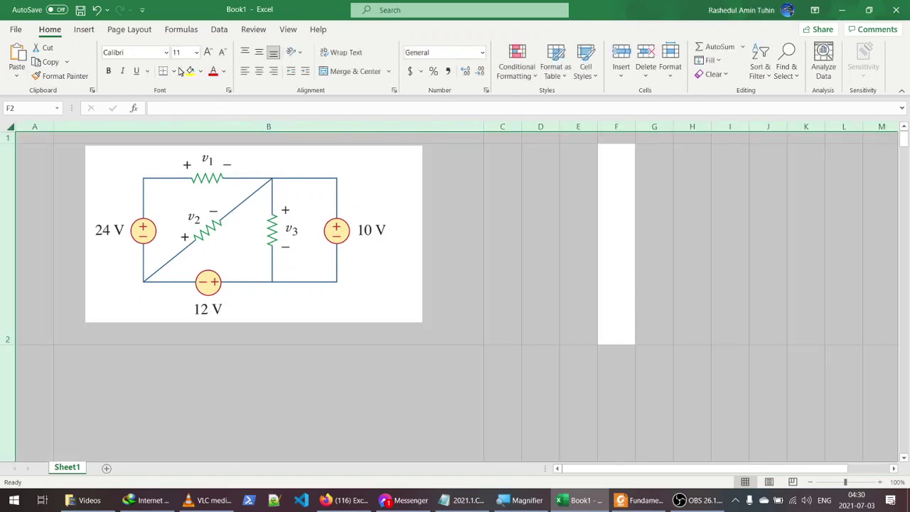
click(174, 71)
click(203, 193)
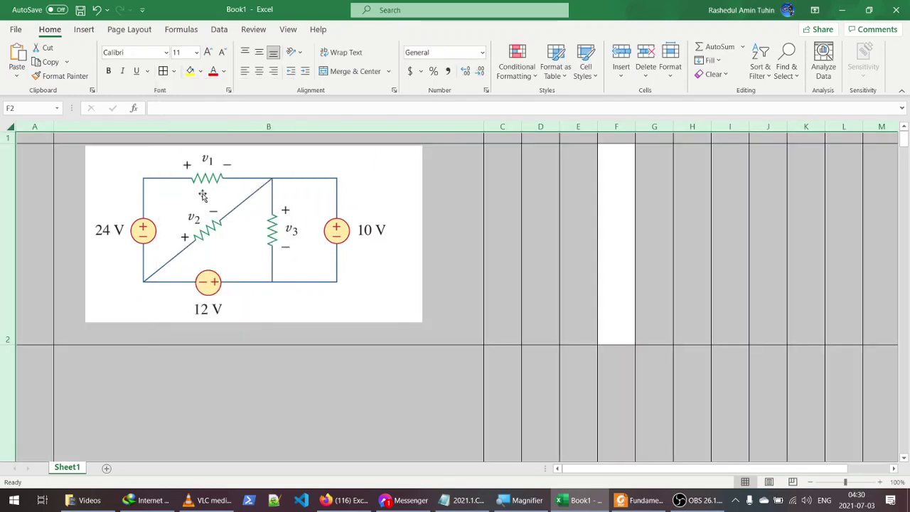
click(401, 283)
drag(403, 255, 407, 262)
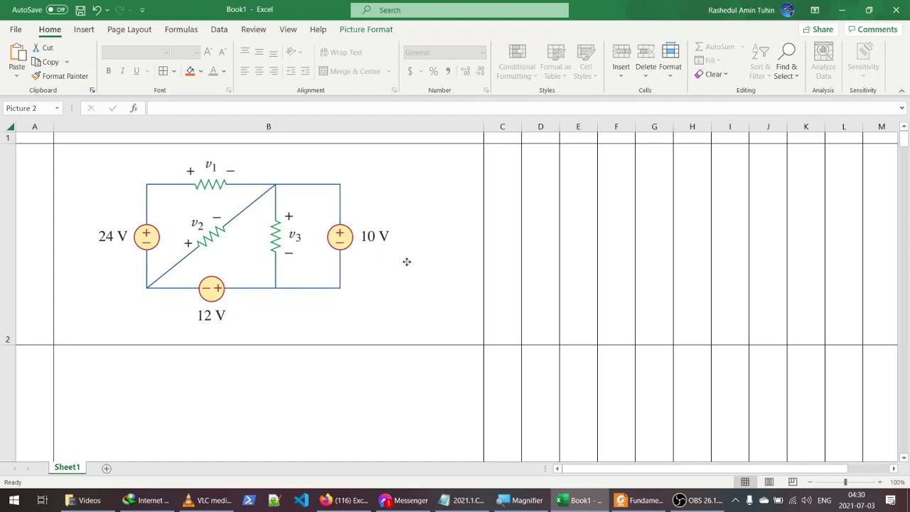
click(350, 406)
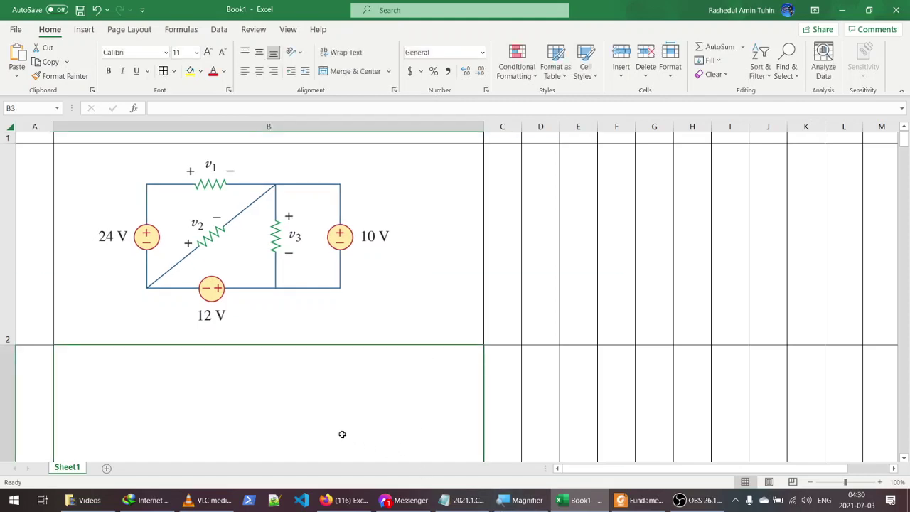
click(639, 500)
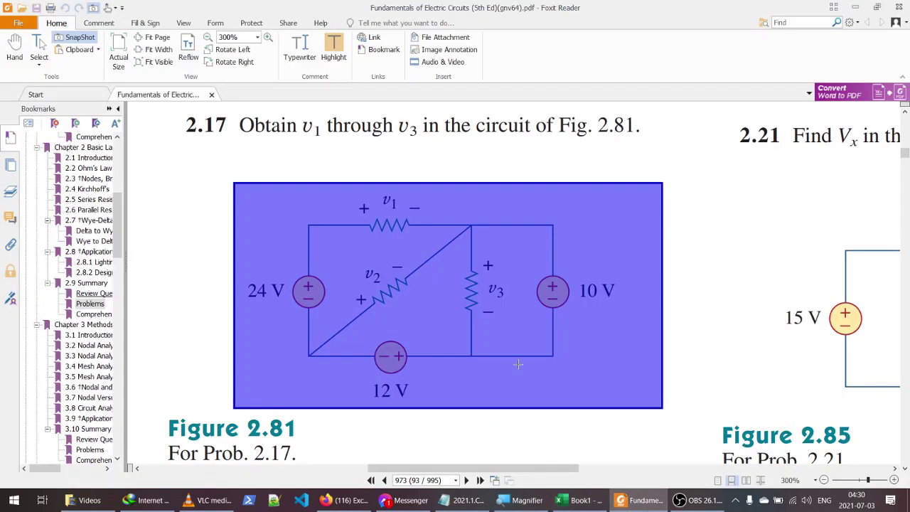
Step: Snapshot the Figure 2.85 circuit for problem 2.21 in the Foxit textbook
ctrl+scroll(518, 364, down, 3)
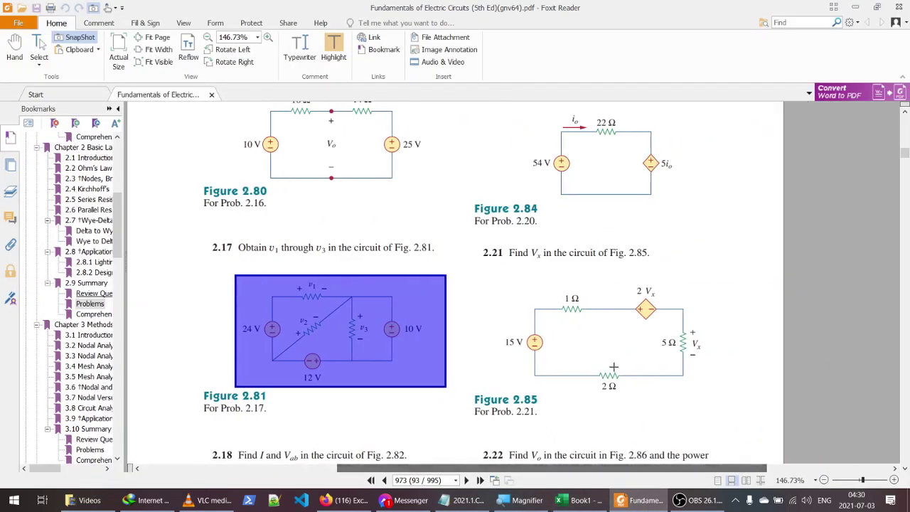
ctrl+scroll(614, 367, up, 3)
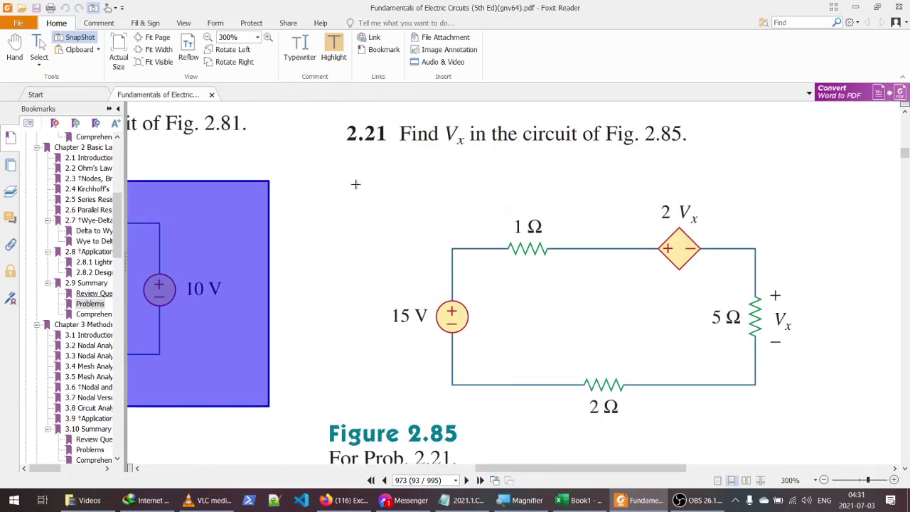
drag(364, 185, 824, 421)
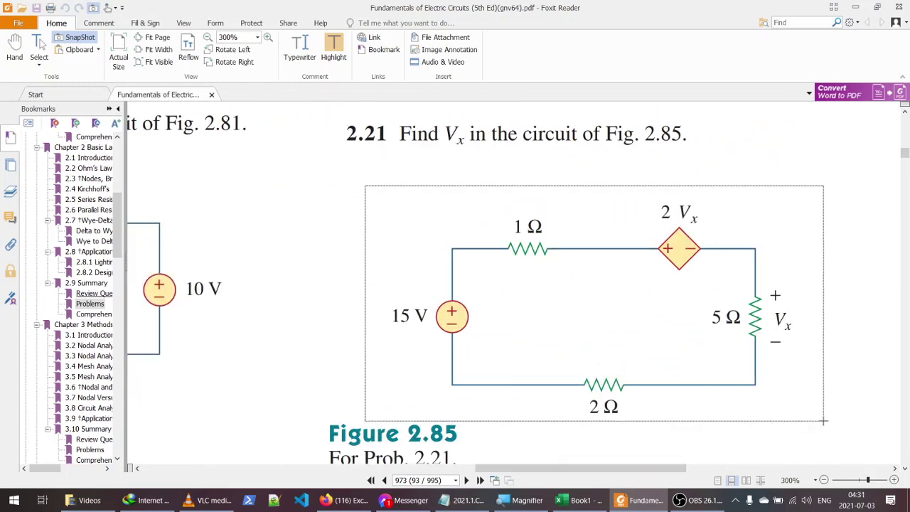
Step: Paste the Figure 2.85 circuit into B3 and shrink it to fit the cell
click(579, 500)
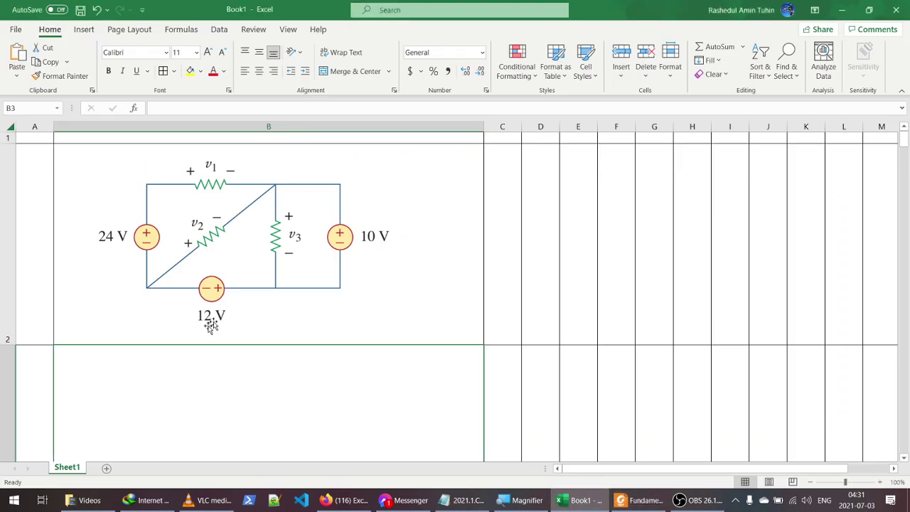
scroll(154, 370, down, 2)
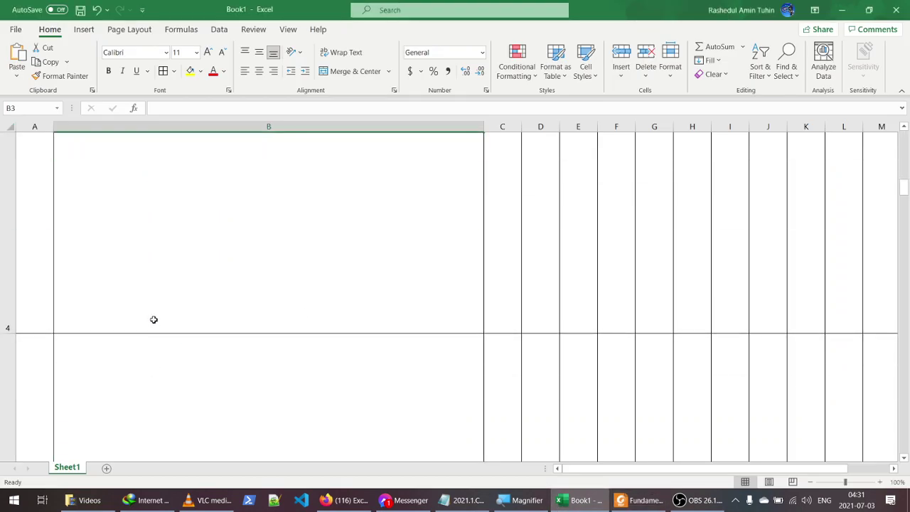
key(ctrl+v)
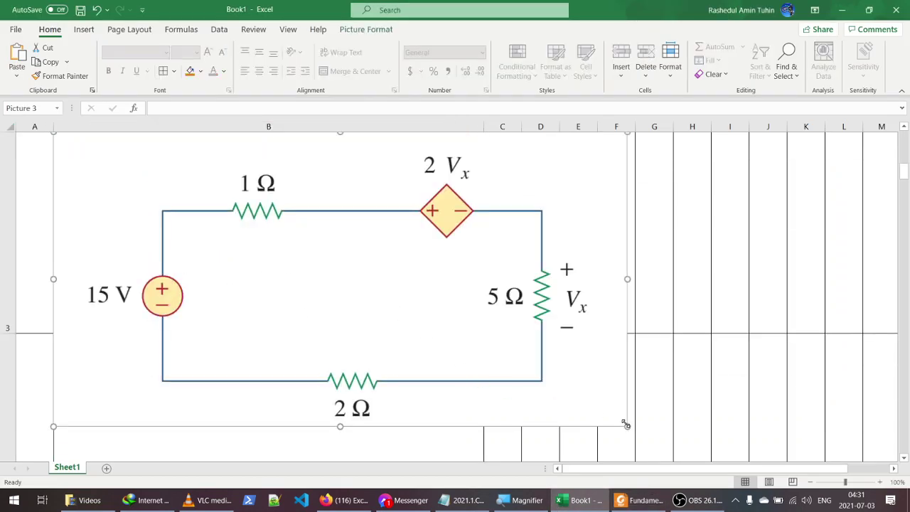
drag(626, 425, 416, 320)
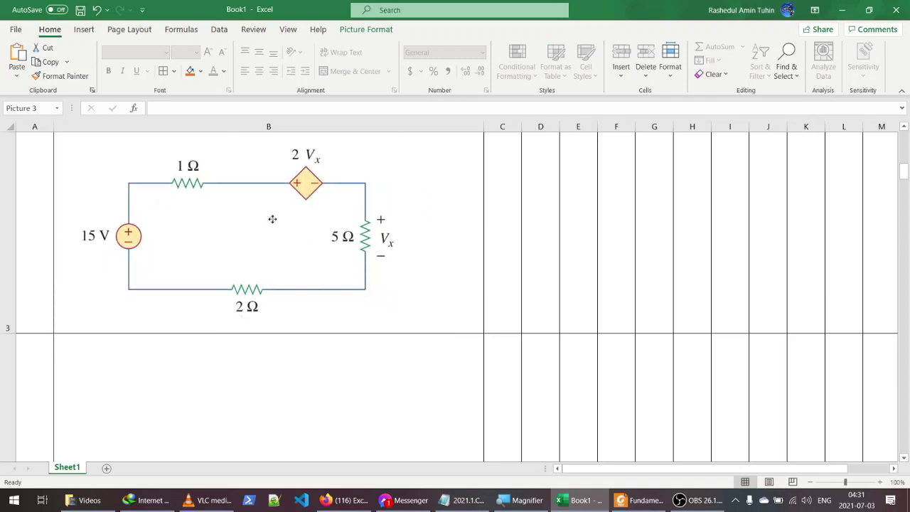
drag(273, 219, 281, 224)
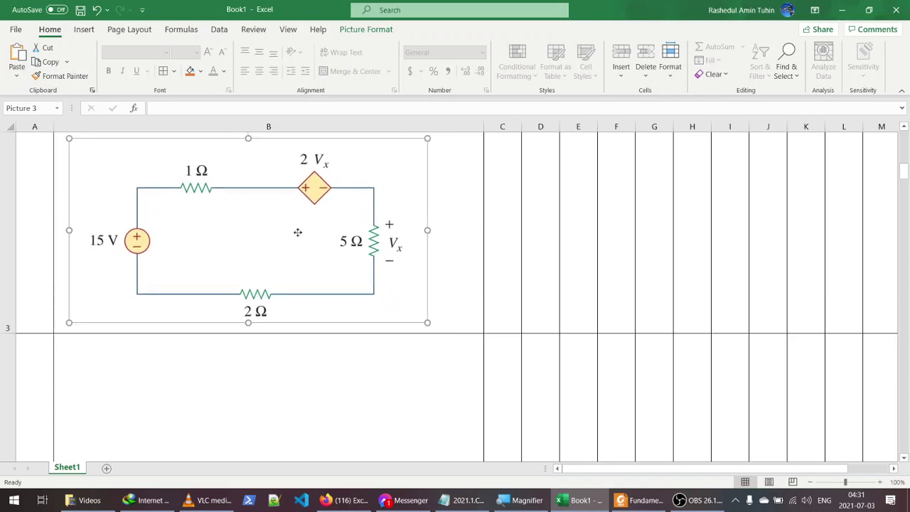
Step: Snapshot the Figure 2.86 circuit for problem 2.22 in the PDF textbook
click(643, 500)
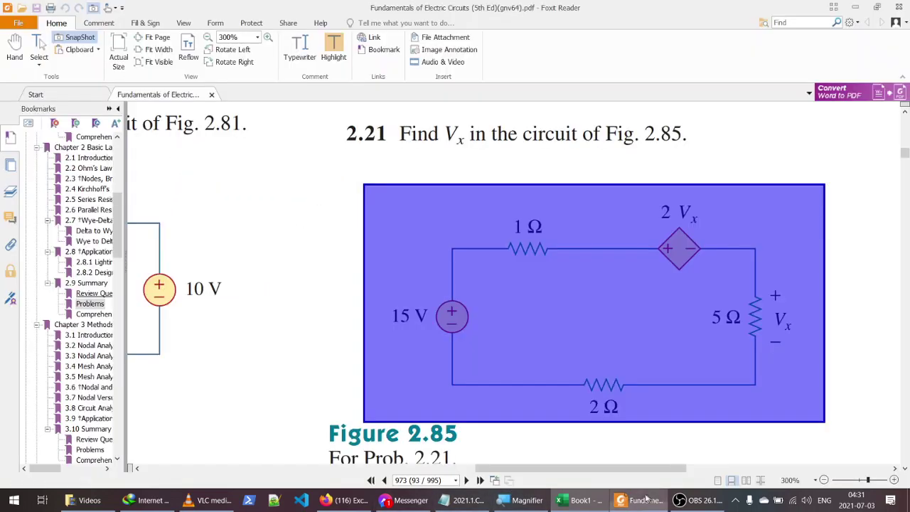
scroll(532, 321, down, 2)
ctrl+scroll(531, 322, down, 3)
scroll(531, 321, down, 2)
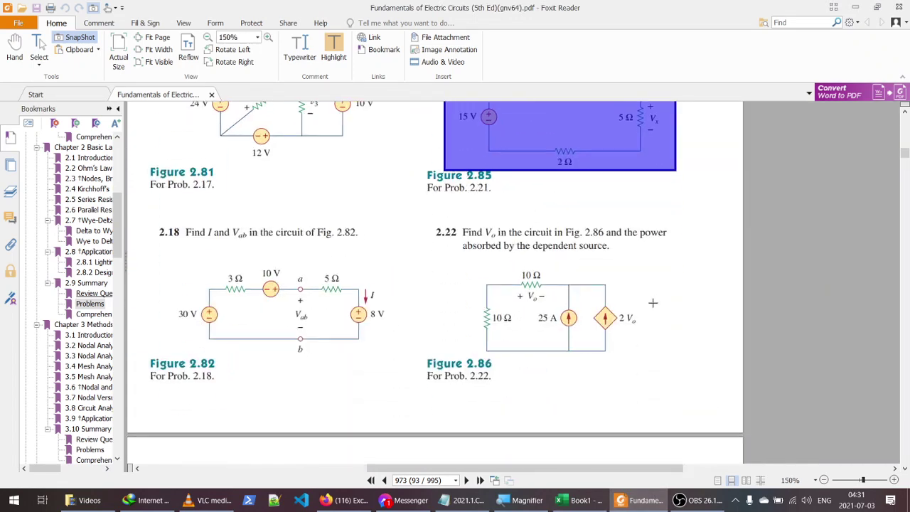
ctrl+scroll(652, 303, up, 3)
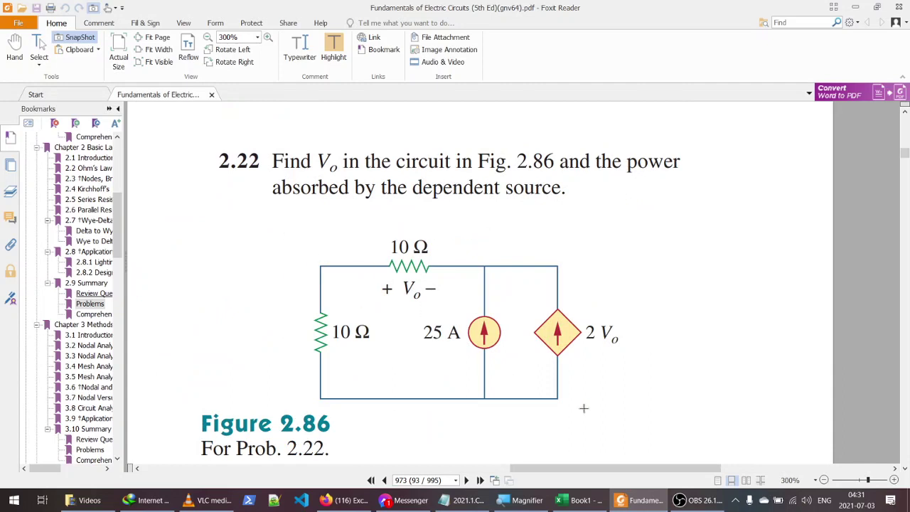
drag(583, 408, 633, 411)
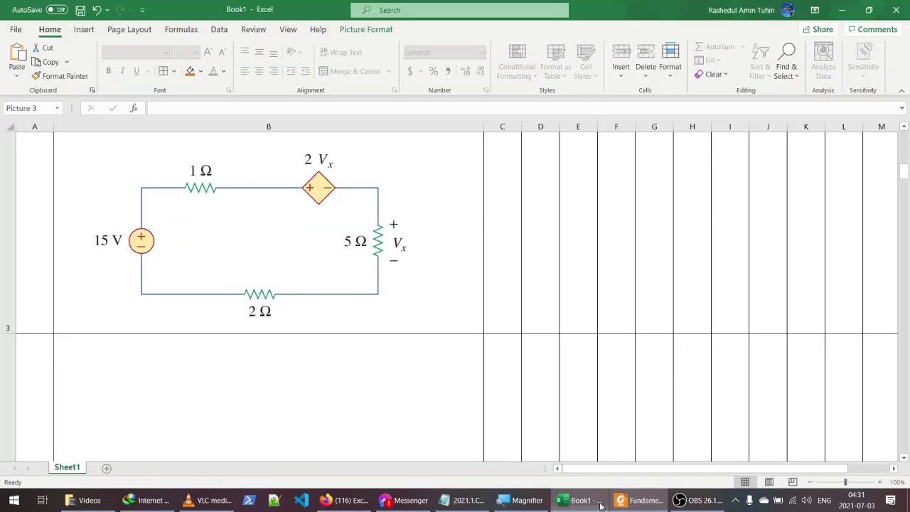
click(581, 500)
Step: Paste the Figure 2.86 circuit into B4, shrink it and position it inside the cell
click(200, 381)
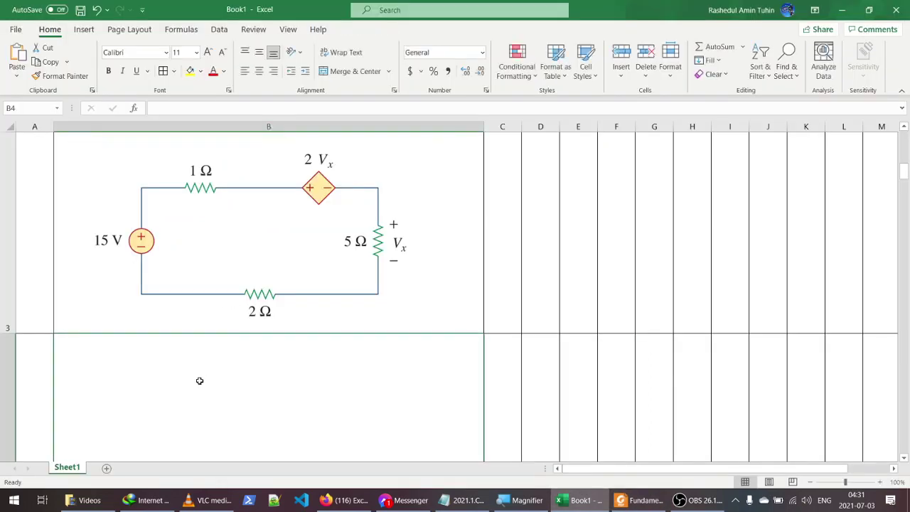
key(ctrl+v)
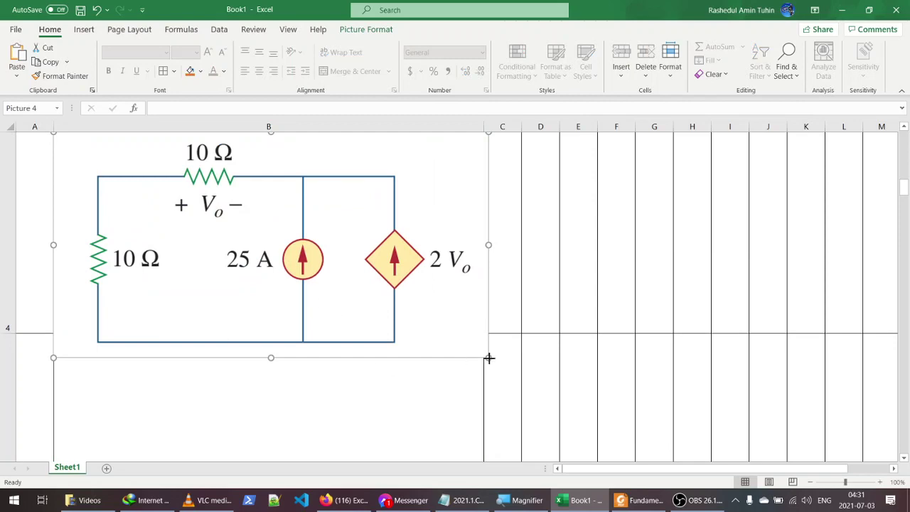
drag(489, 358, 395, 309)
drag(221, 223, 262, 234)
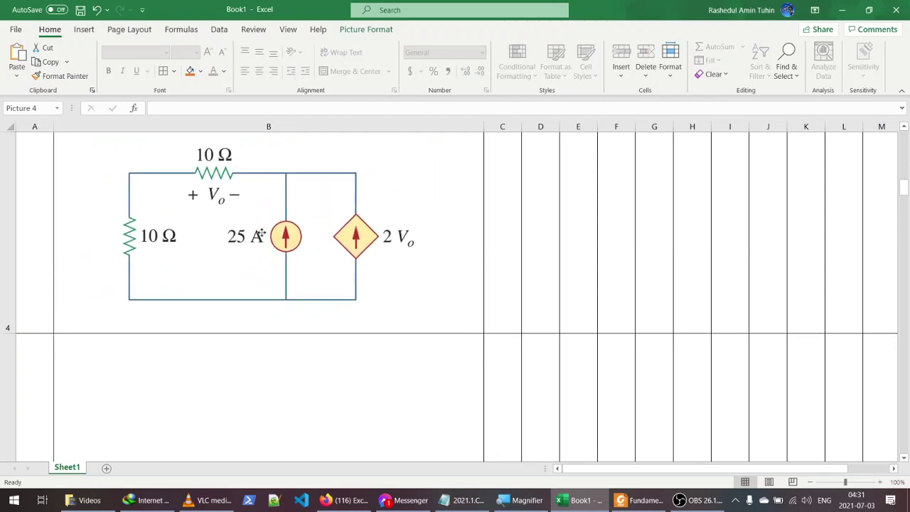
scroll(261, 232, down, 1)
scroll(261, 239, down, 1)
scroll(253, 249, down, 1)
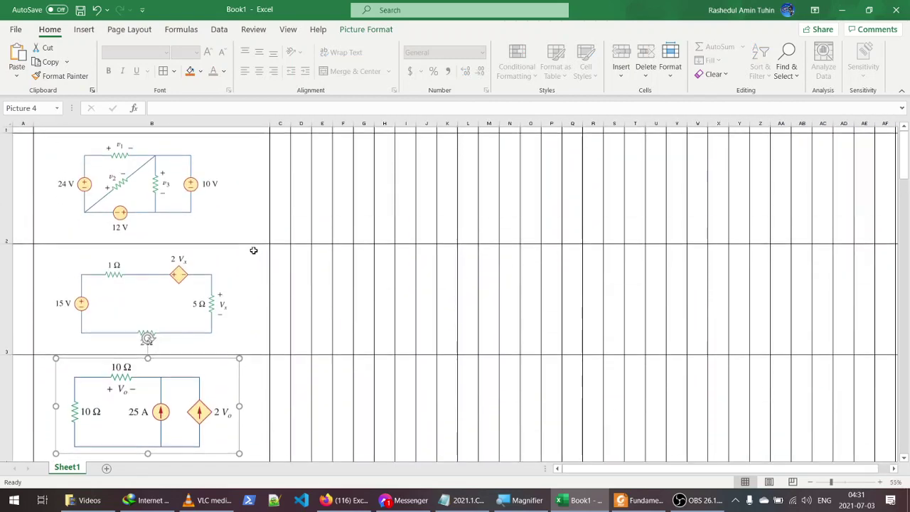
click(179, 131)
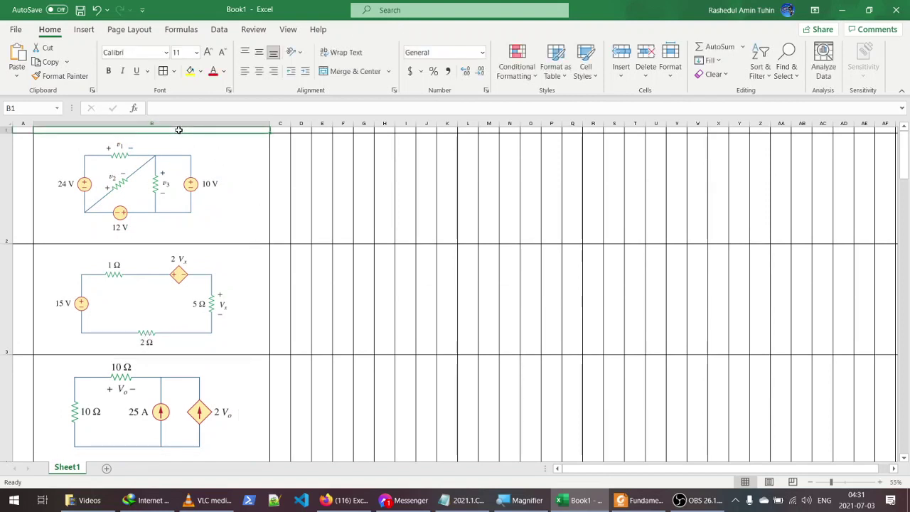
Step: Enter the headers Figures in B1 and Figurenumber in C1
scroll(178, 130, up, 4)
scroll(193, 173, up, 6)
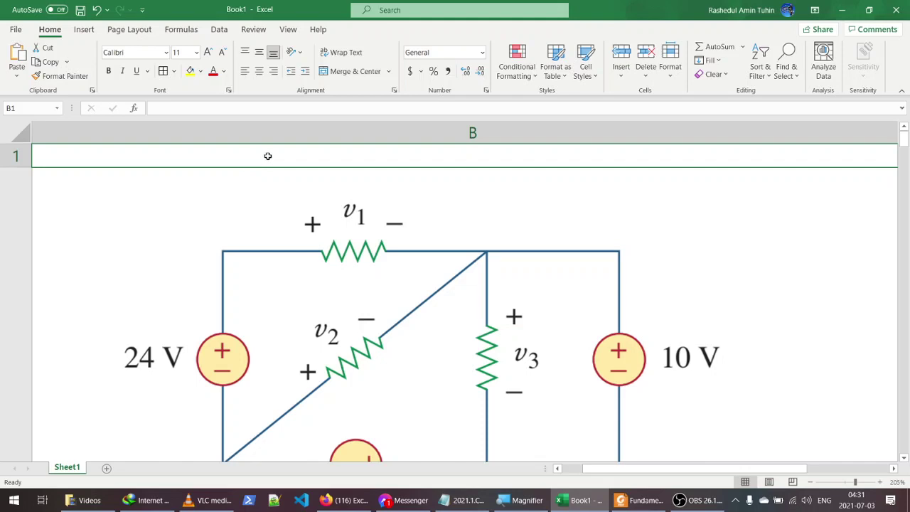
text(Figures)
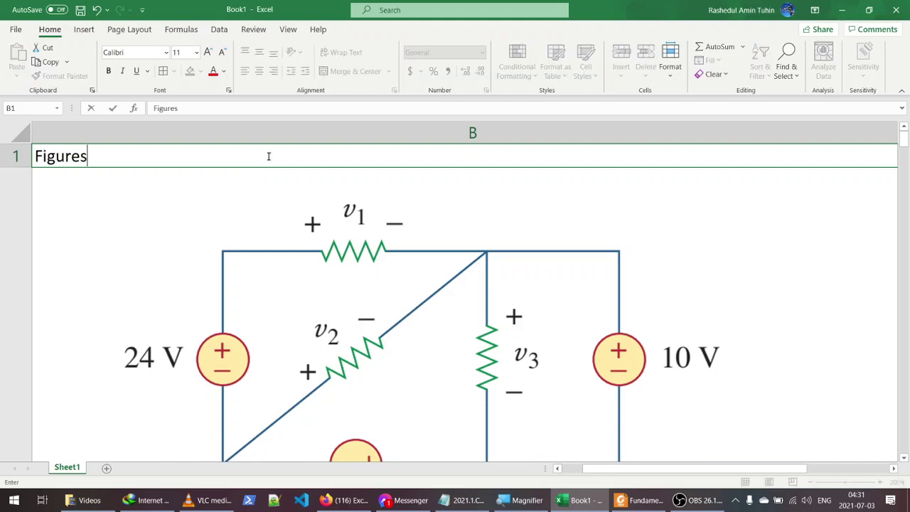
key(Tab)
text(F)
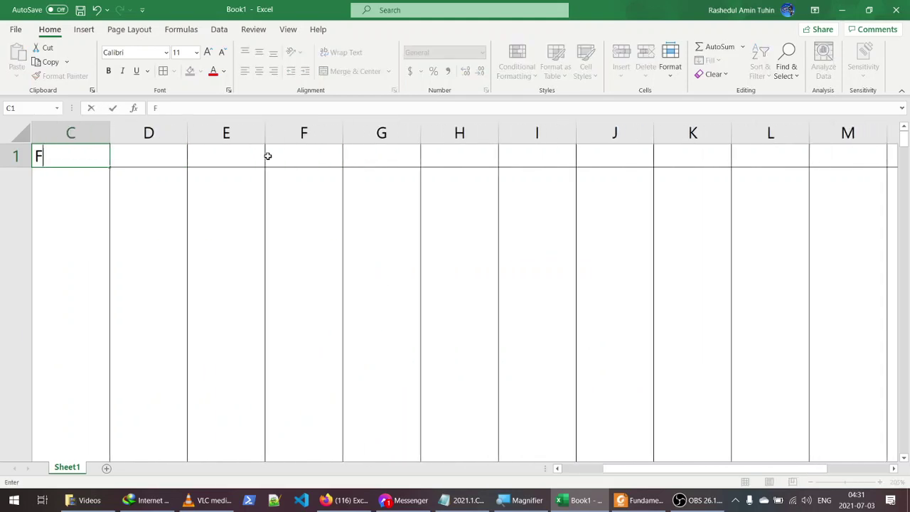
text(igurenumber)
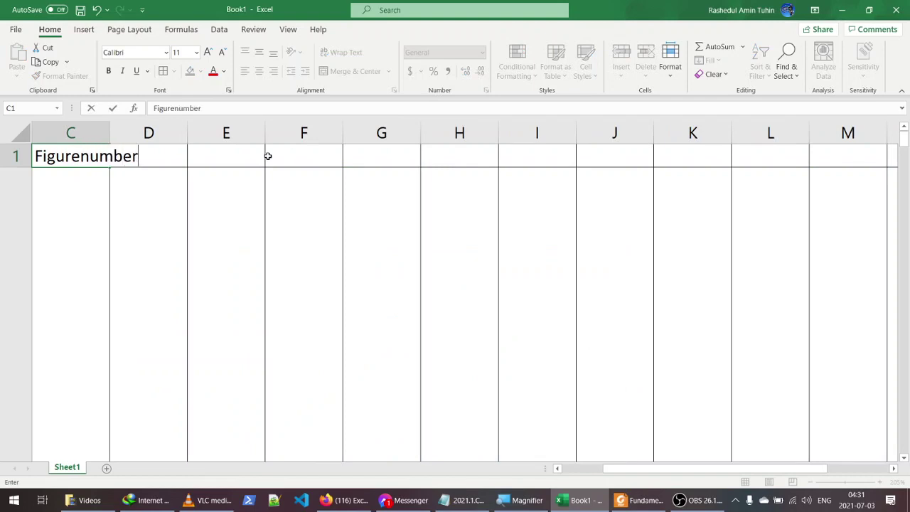
key(Return)
Step: Label the circuits Figureone, Figuretwo and Figurethree in C2:C4
scroll(299, 226, down, 3)
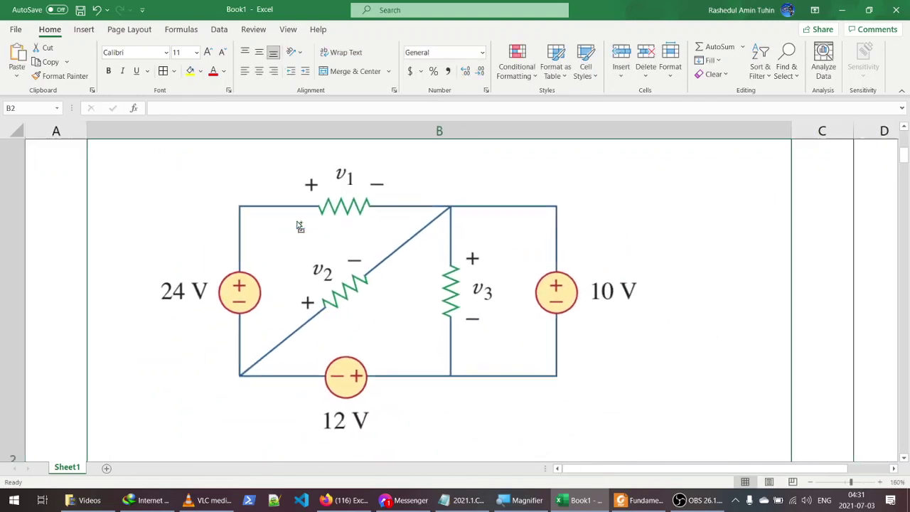
scroll(818, 228, down, 1)
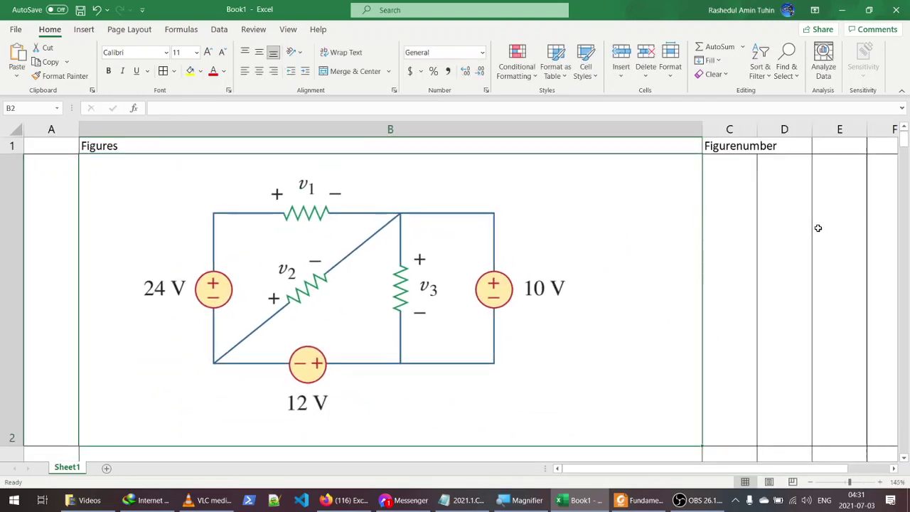
click(753, 231)
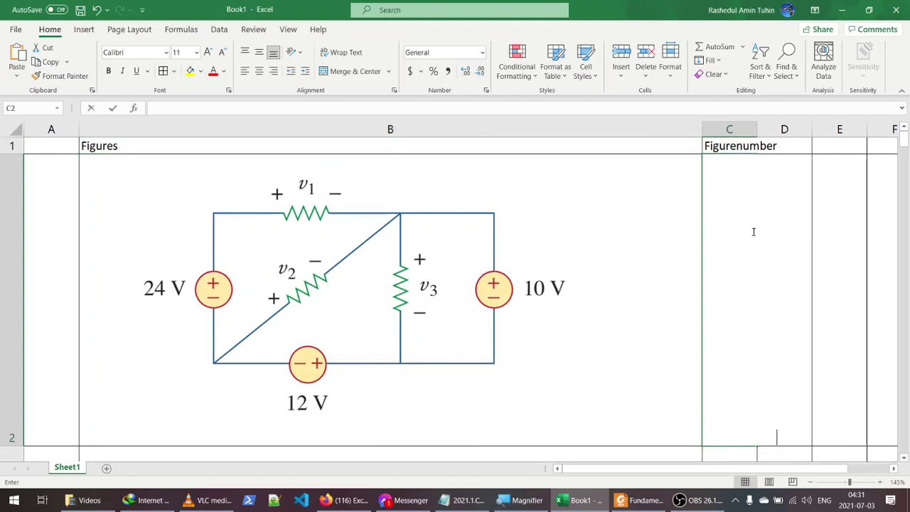
text(Figure)
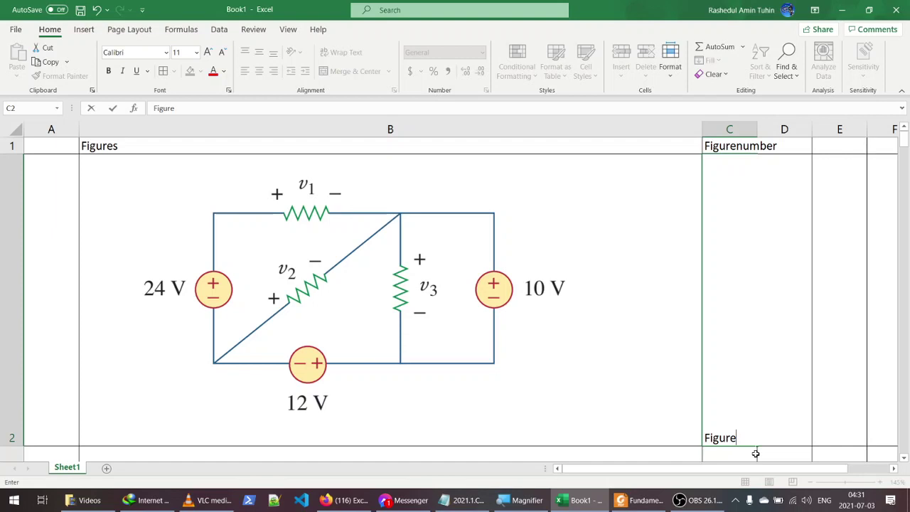
key(Return)
text(Fi)
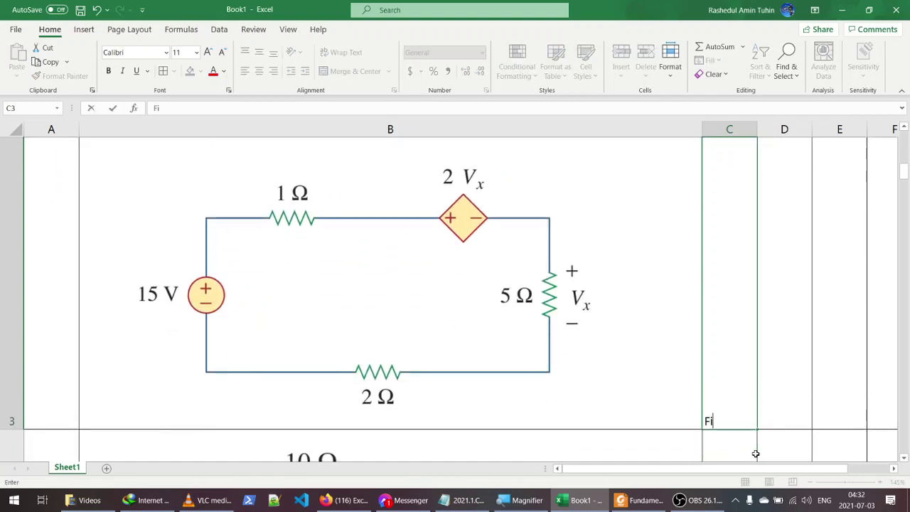
text(guretwo)
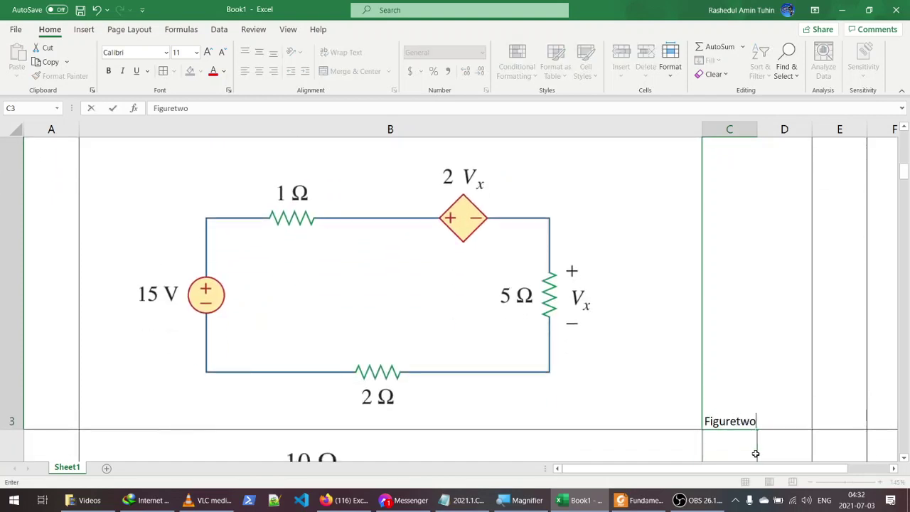
key(Return)
text(Figure)
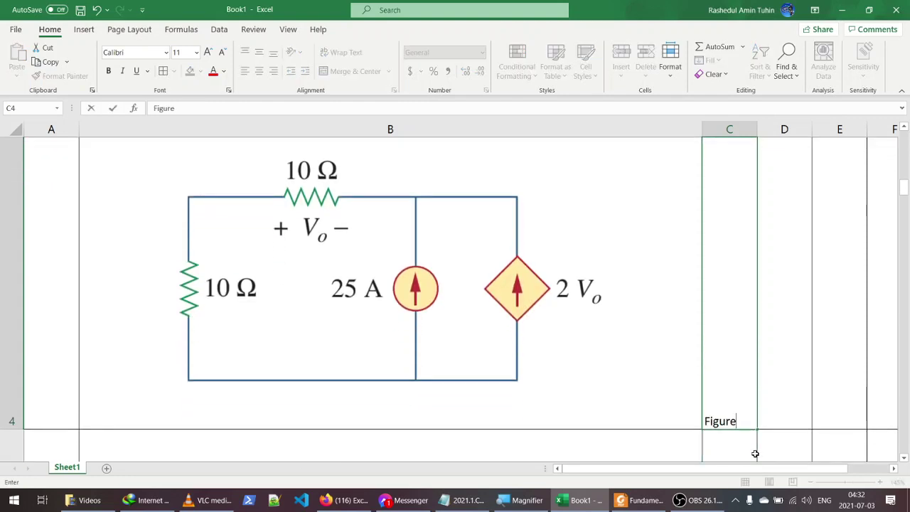
text(three)
key(Return)
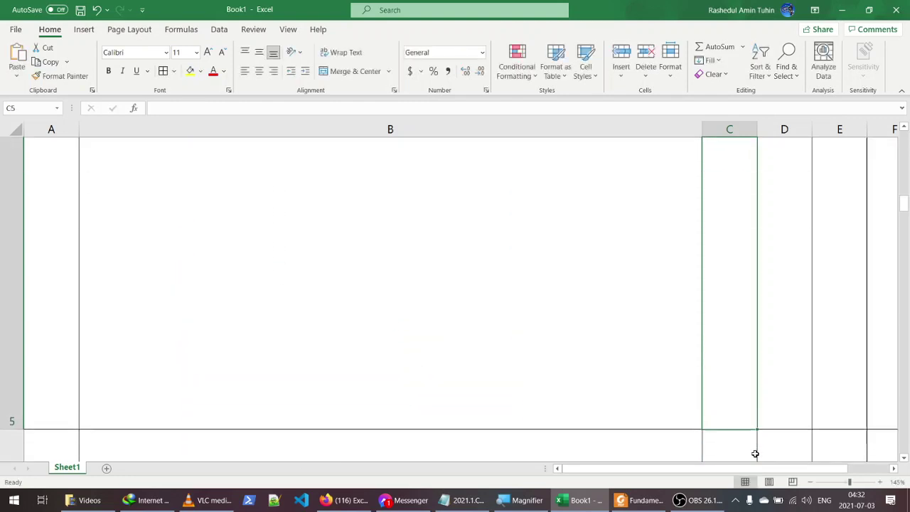
Step: Select column B, open and cancel the Define Name dialog, then select B2
scroll(736, 393, up, 2)
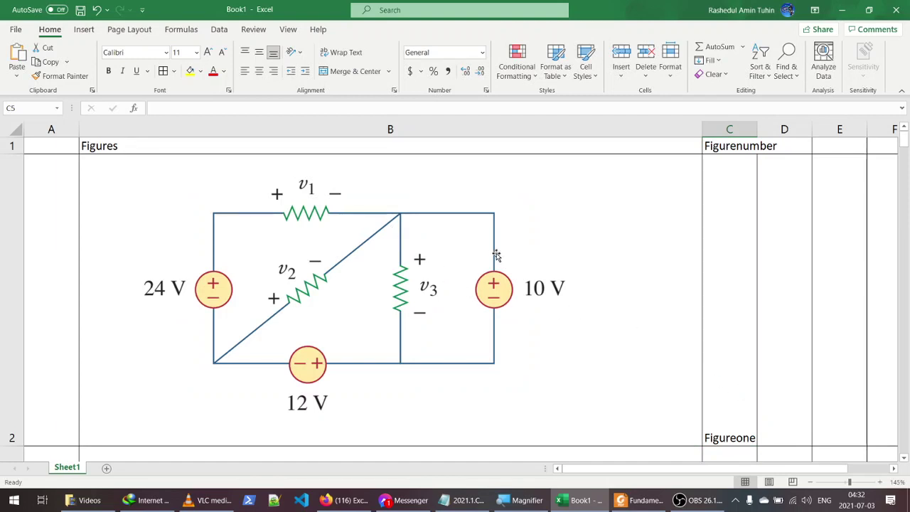
click(406, 123)
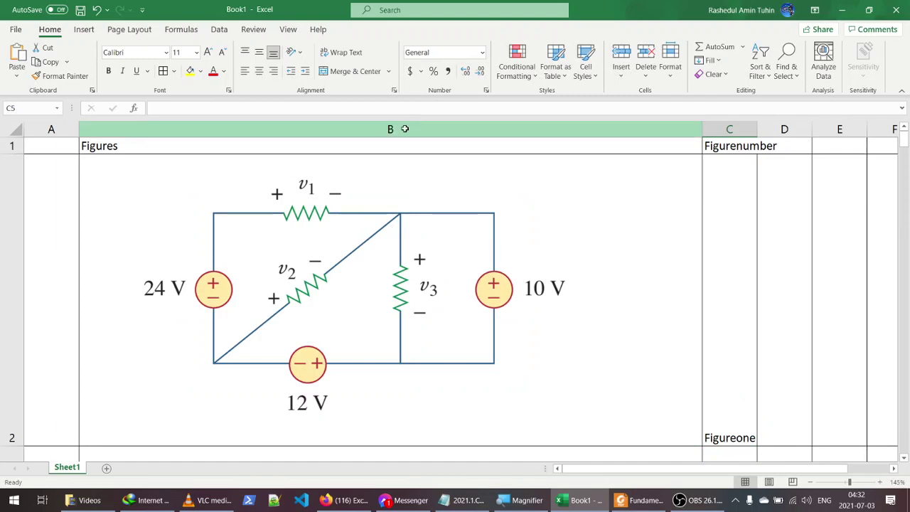
click(405, 128)
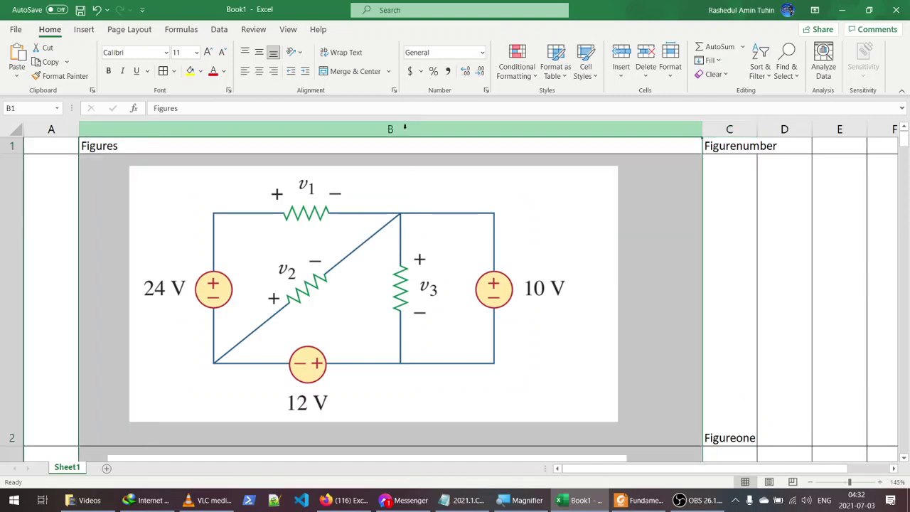
click(180, 30)
click(377, 47)
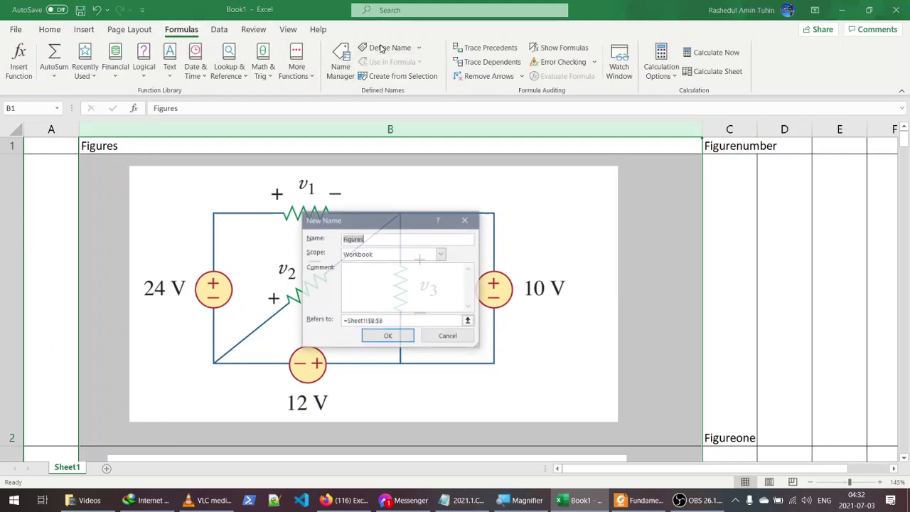
click(450, 337)
click(419, 306)
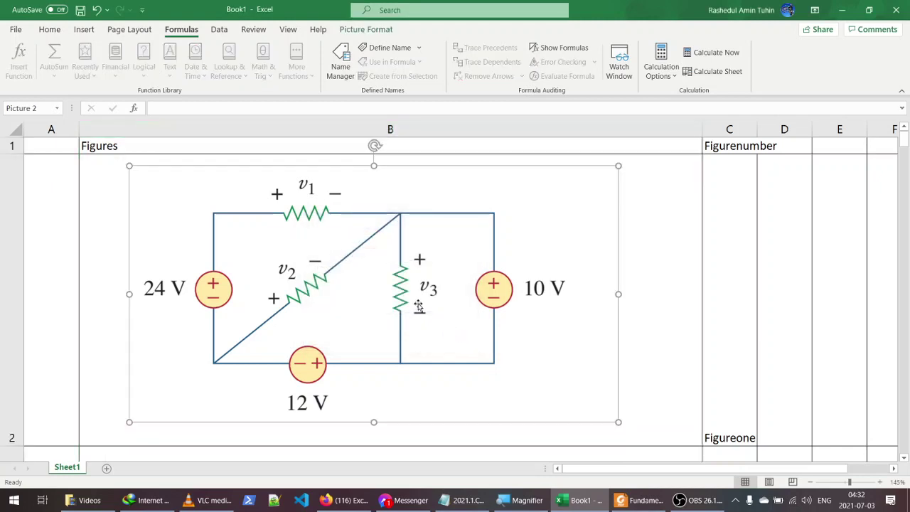
click(653, 224)
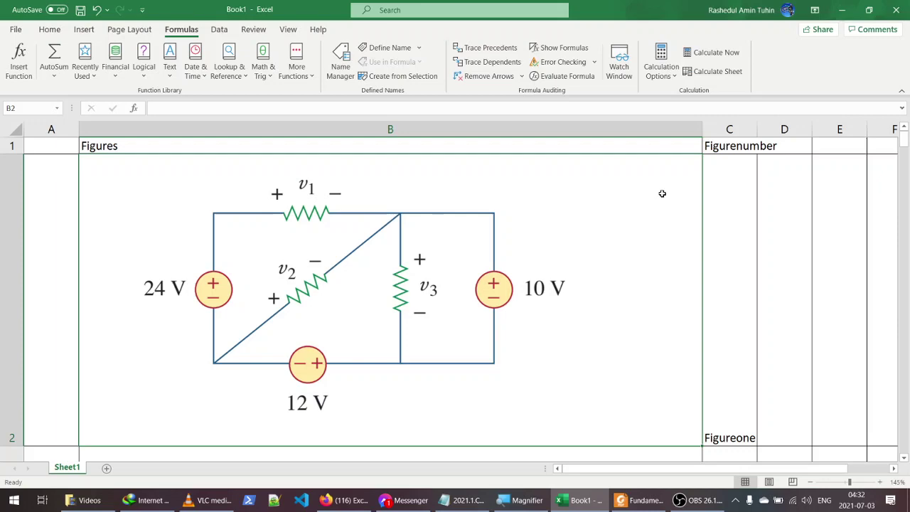
Step: Select the circuit pictures in column B together with their Figure labels in column C
key(ctrl+a)
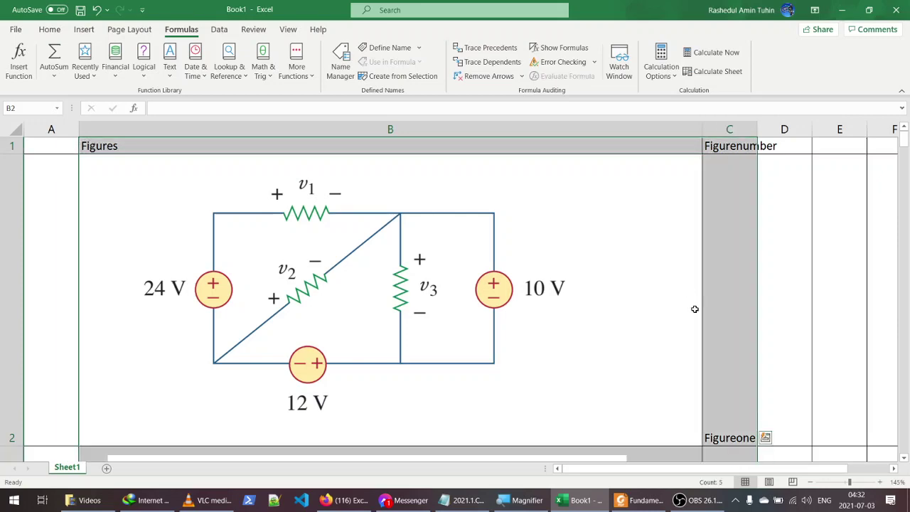
scroll(695, 311, down, 5)
scroll(695, 310, up, 5)
ctrl+scroll(695, 308, down, 3)
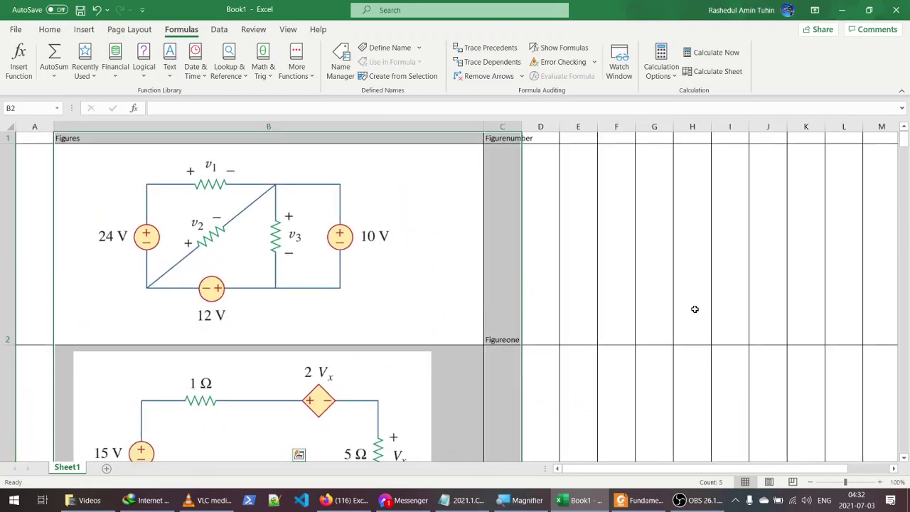
ctrl+scroll(694, 309, down, 3)
ctrl+scroll(695, 310, down, 2)
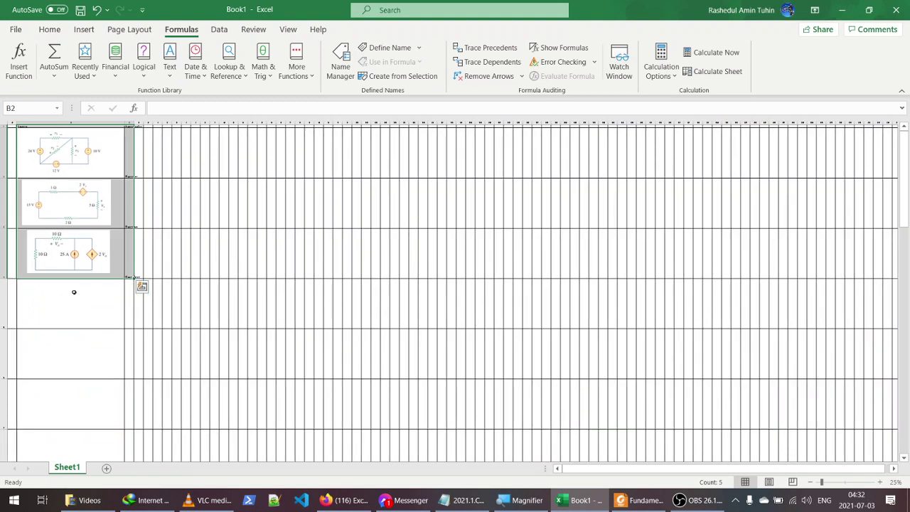
ctrl+scroll(74, 294, up, 1)
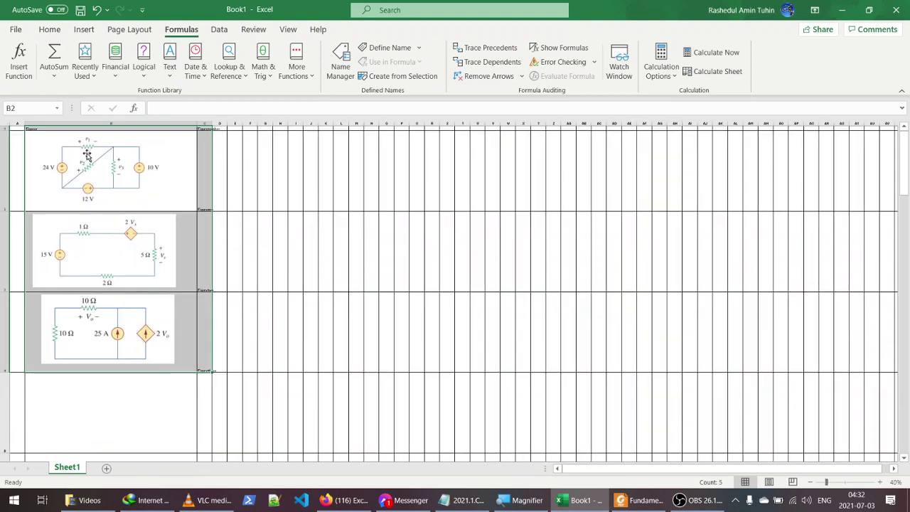
click(88, 156)
drag(87, 157, 91, 160)
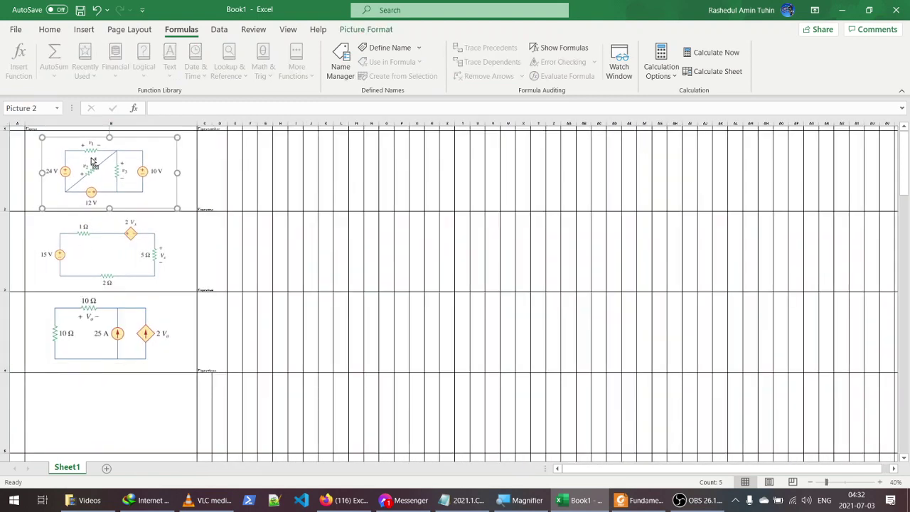
key(ctrl+a)
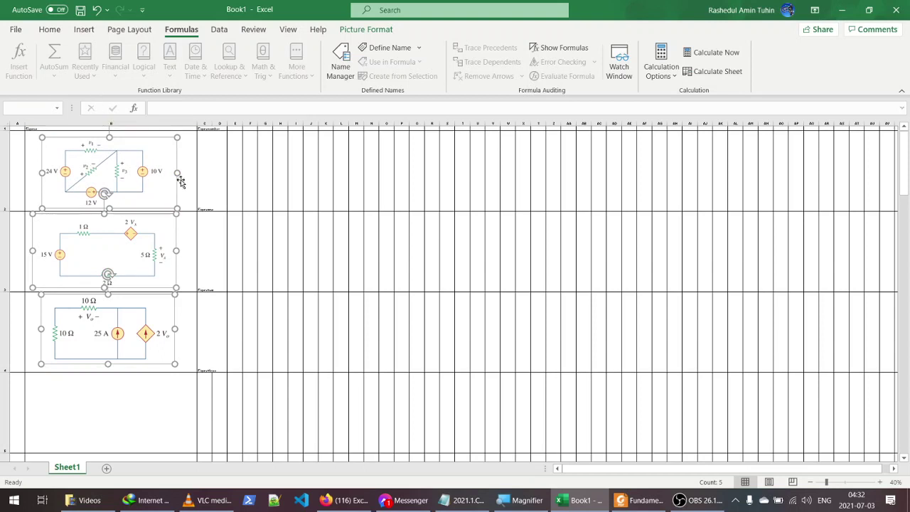
click(186, 180)
key(ctrl+v)
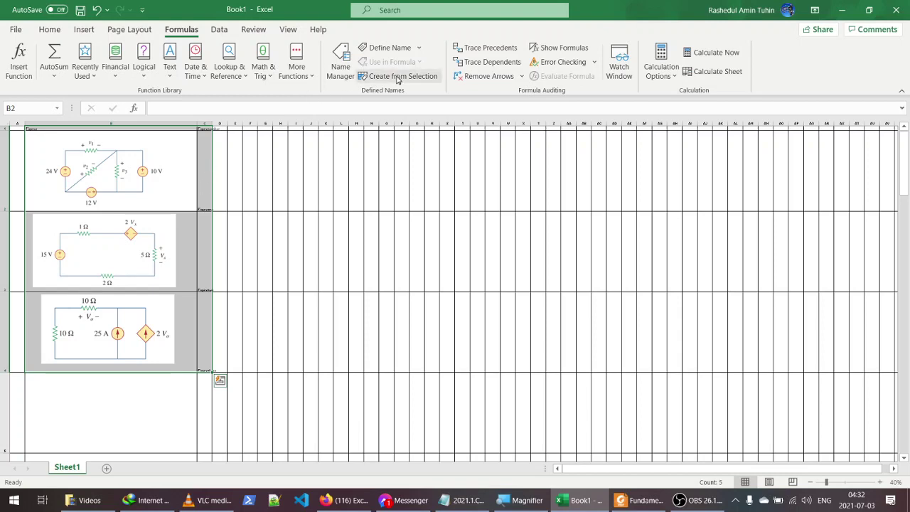
Step: Create names from the selection using the right-column labels, with Top row unchecked
key(super+plus)
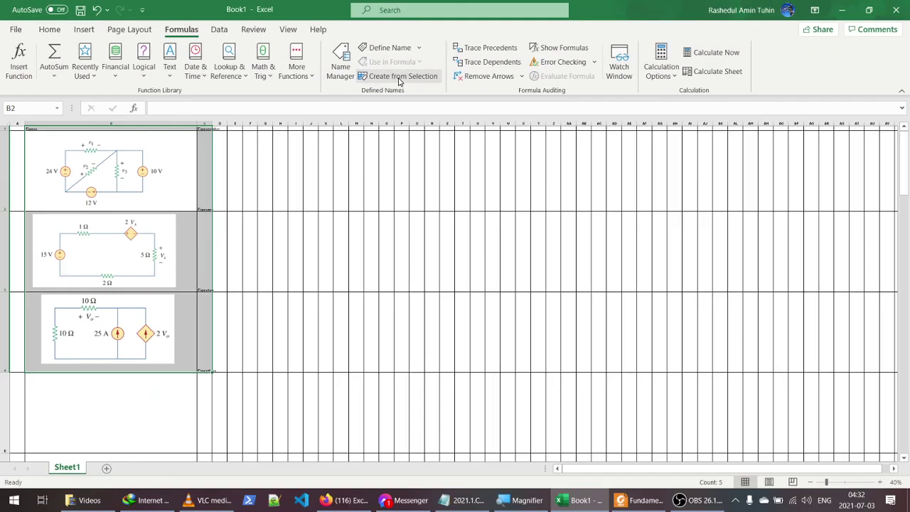
click(401, 77)
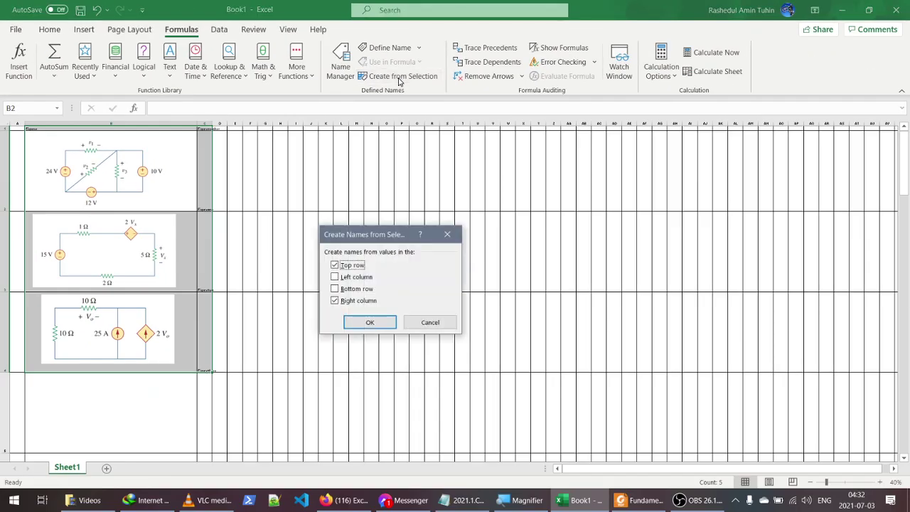
key(super+plus)
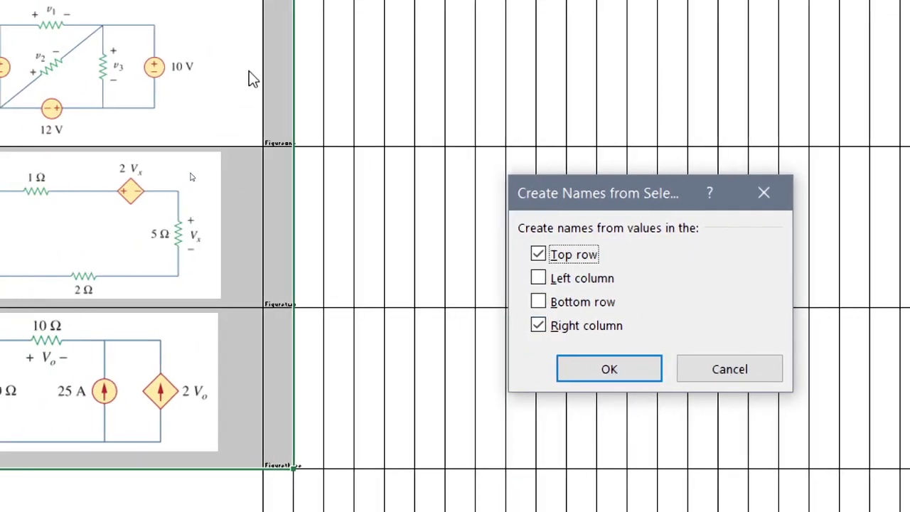
click(538, 253)
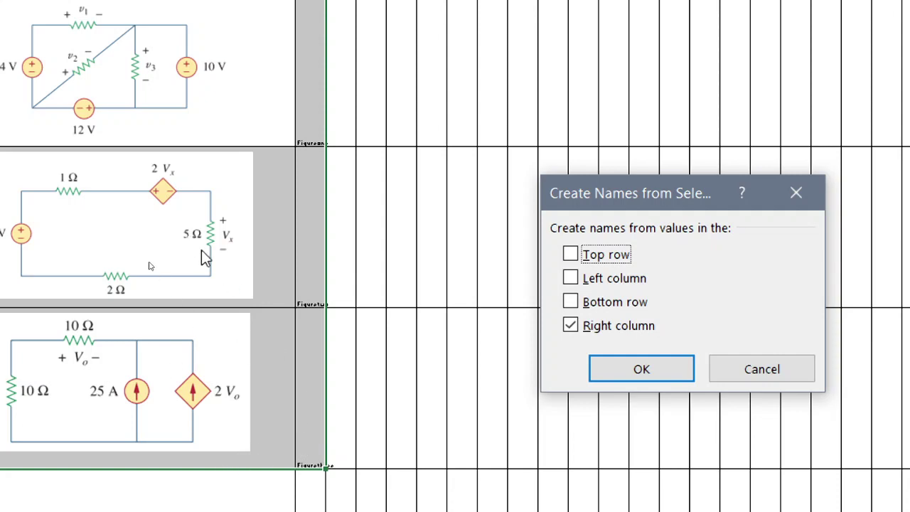
click(650, 368)
Step: Verify in Name Manager that Figureone, Figuretwo and Figurethree refer to B2, B3 and B4
key(super+minus)
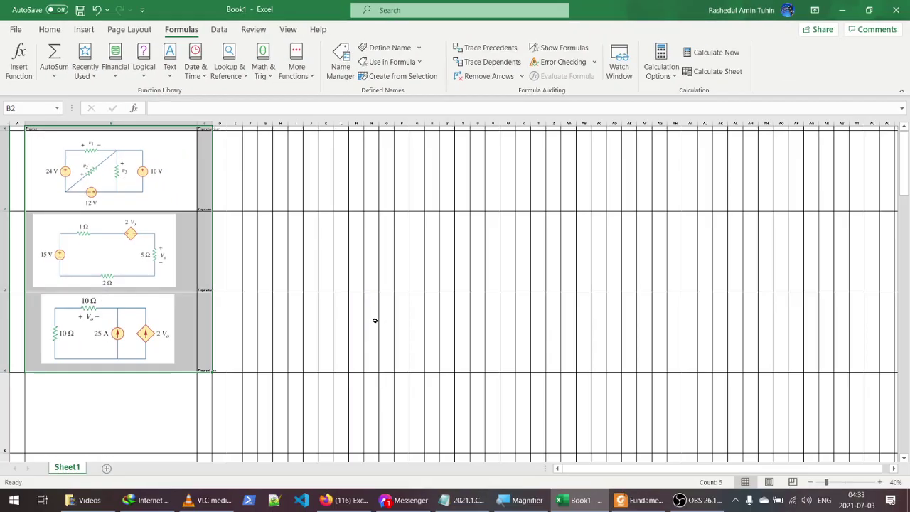
click(340, 67)
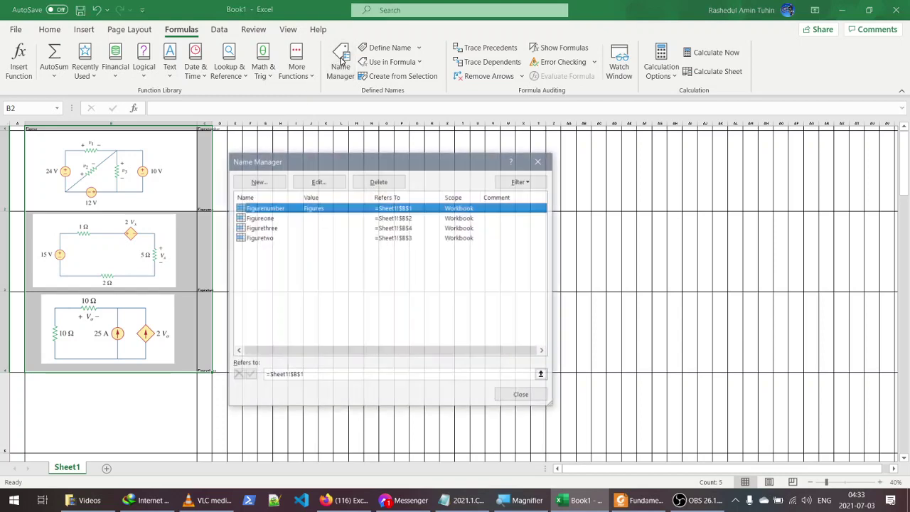
click(274, 220)
click(270, 238)
click(271, 229)
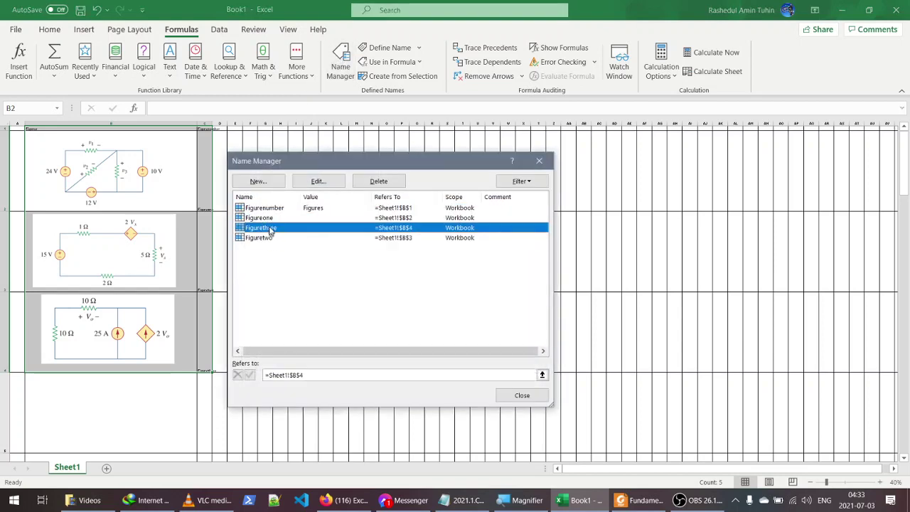
click(270, 219)
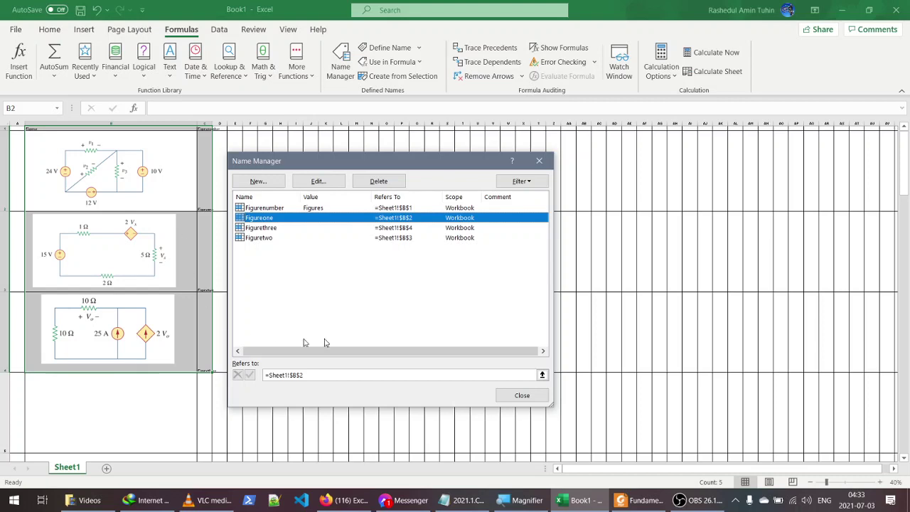
click(522, 395)
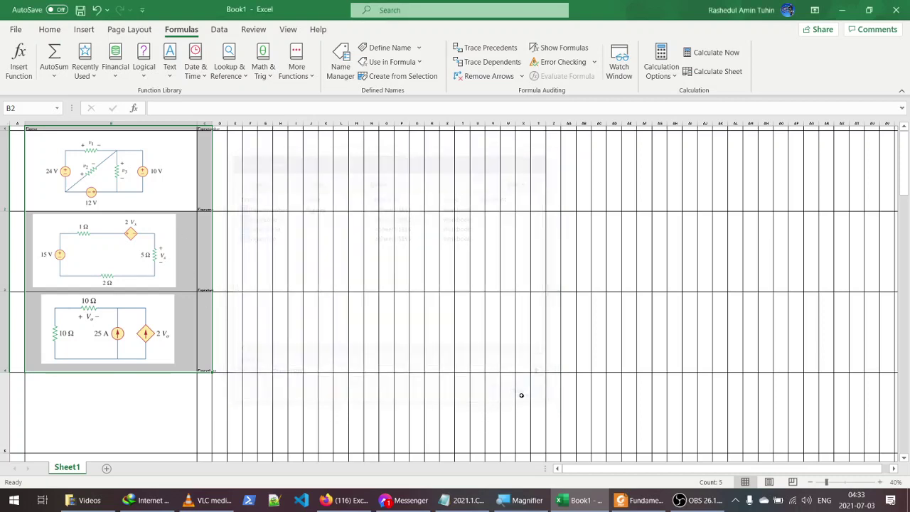
Step: Add a new Sheet2 and set all its rows, including row 1, to a height of 250
click(107, 468)
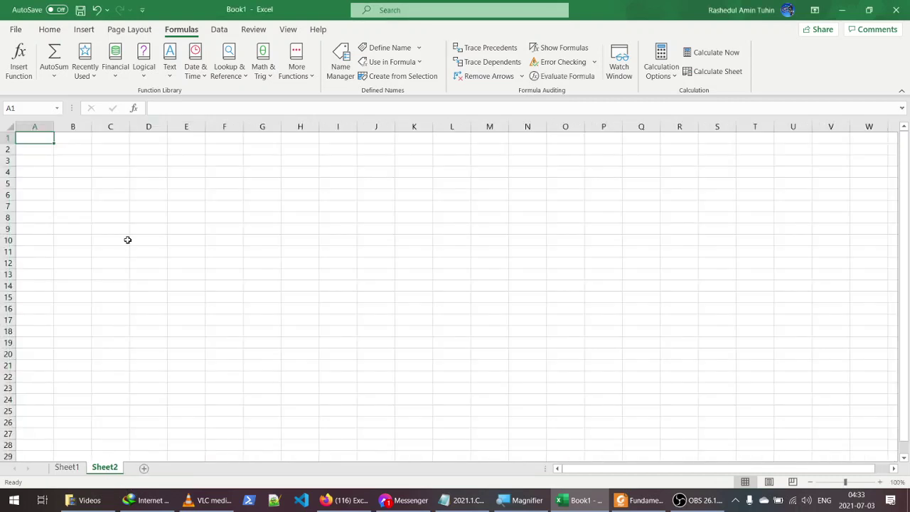
key(ctrl+a)
right_click(4, 210)
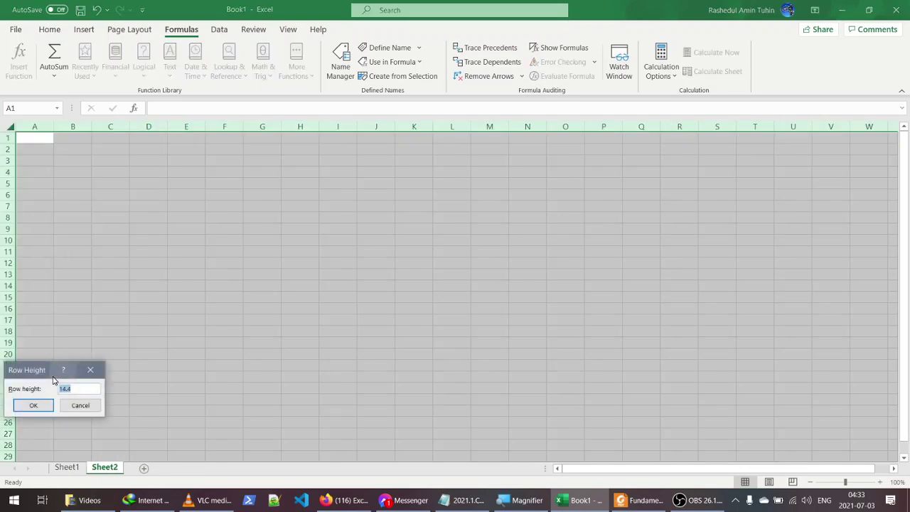
text(250)
key(Return)
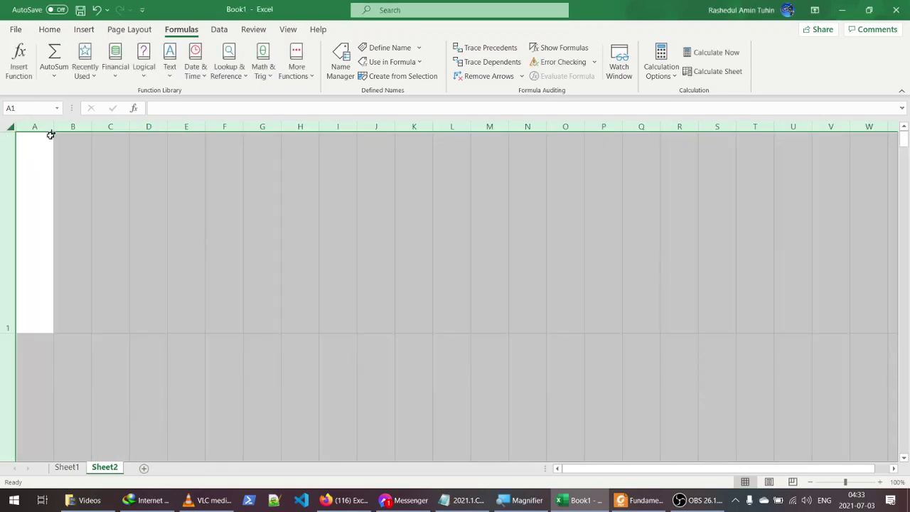
right_click(2, 202)
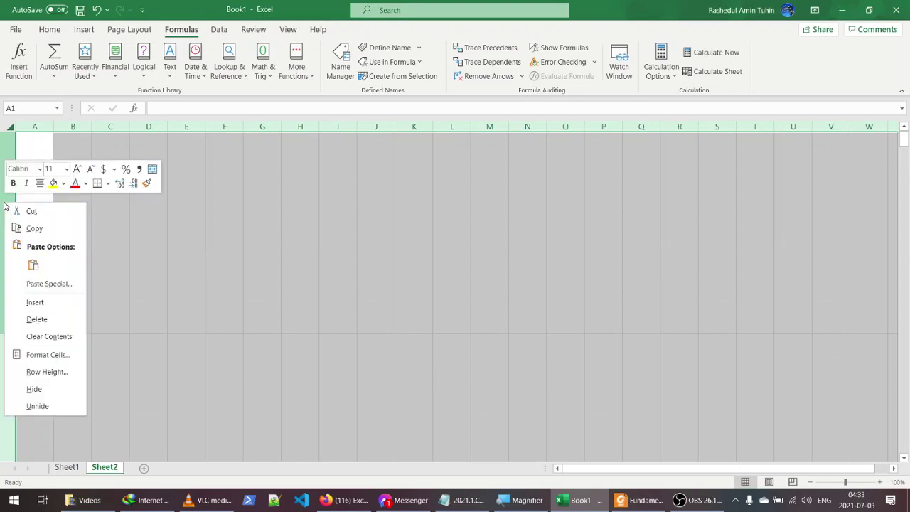
click(45, 372)
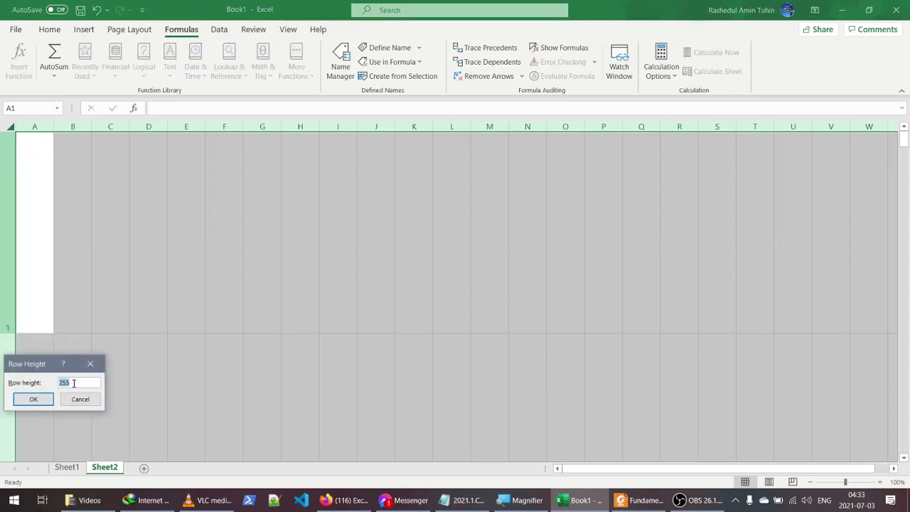
text(250)
key(Return)
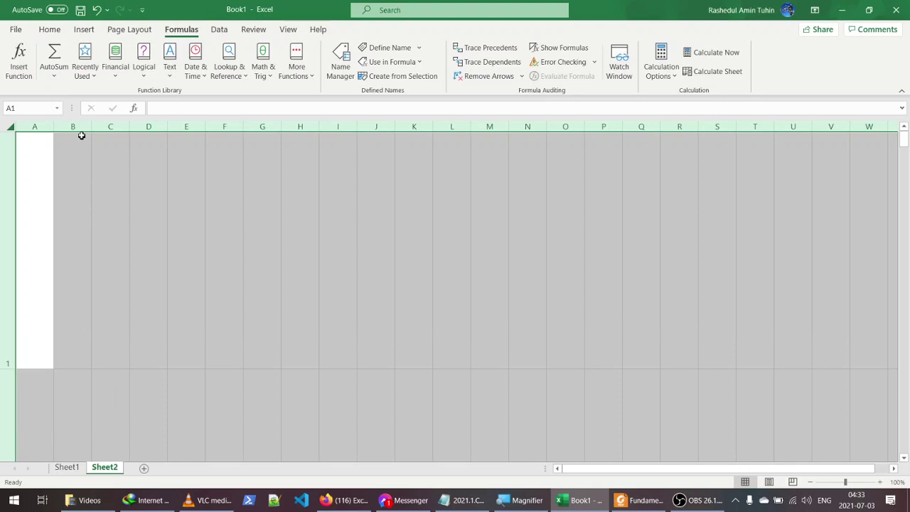
Step: Widen column B of Sheet2 to 120
click(81, 128)
right_click(81, 128)
click(122, 295)
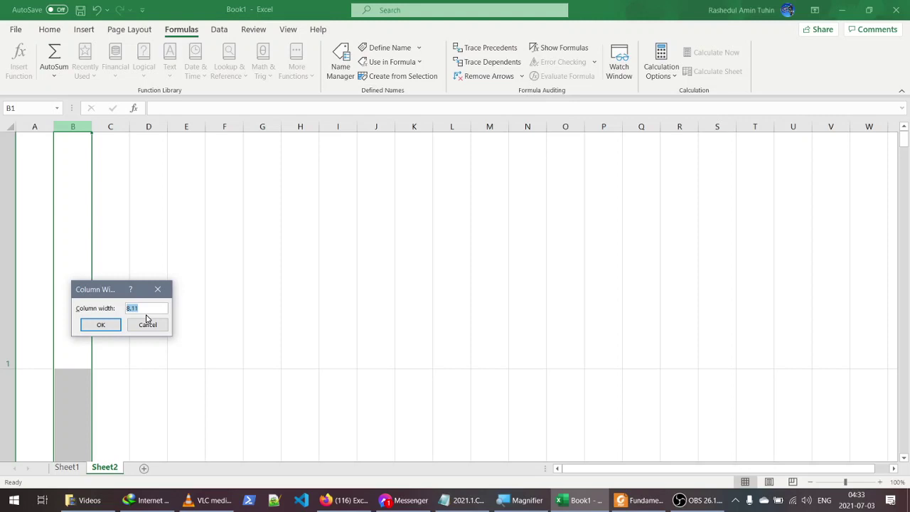
text(120)
key(Return)
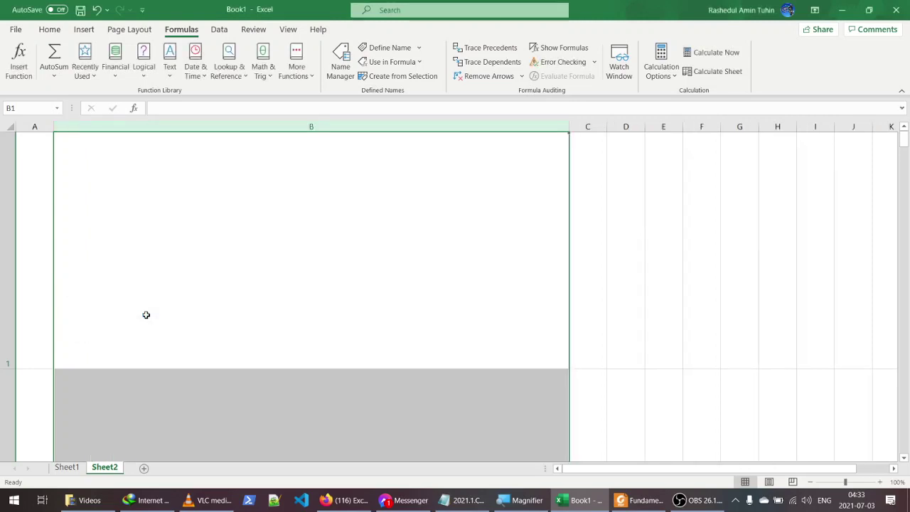
Step: Resize Sheet2's row 1 into a short strip above the tall B2 cell
click(147, 246)
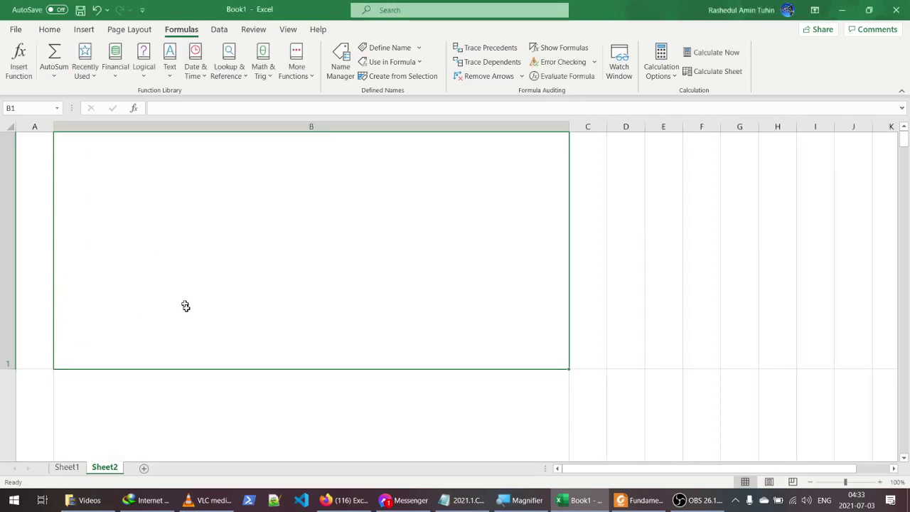
click(659, 232)
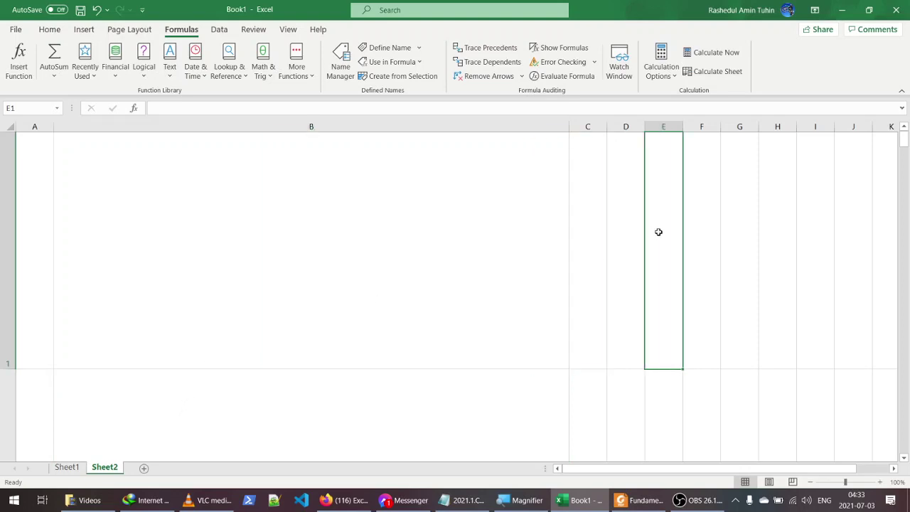
drag(8, 367, 21, 360)
click(224, 203)
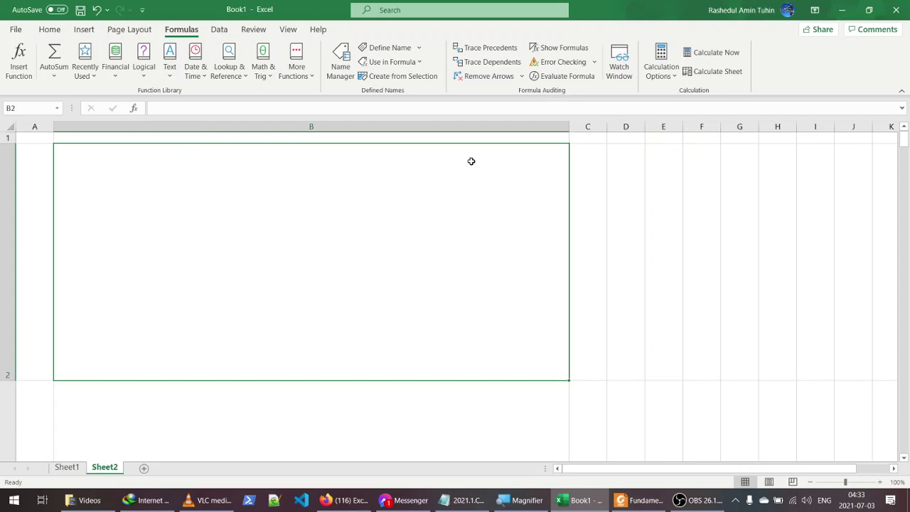
scroll(411, 150, up, 1)
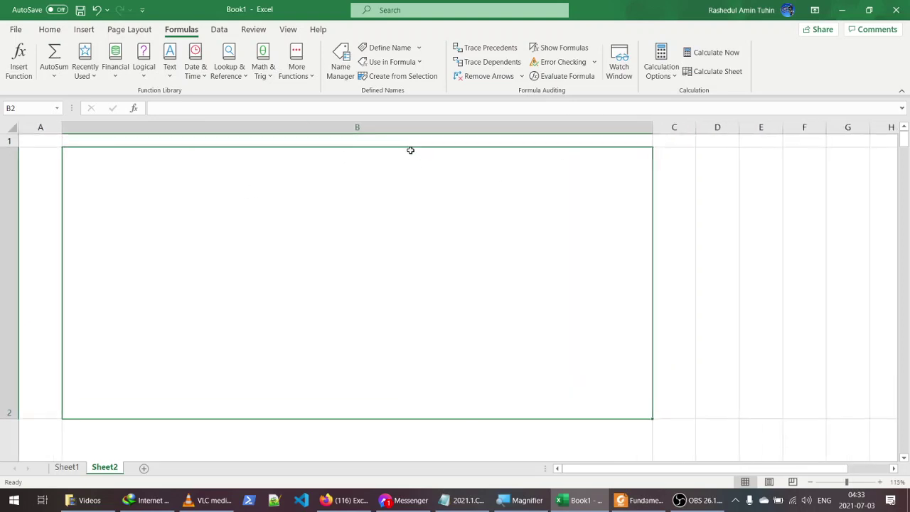
drag(9, 147, 10, 188)
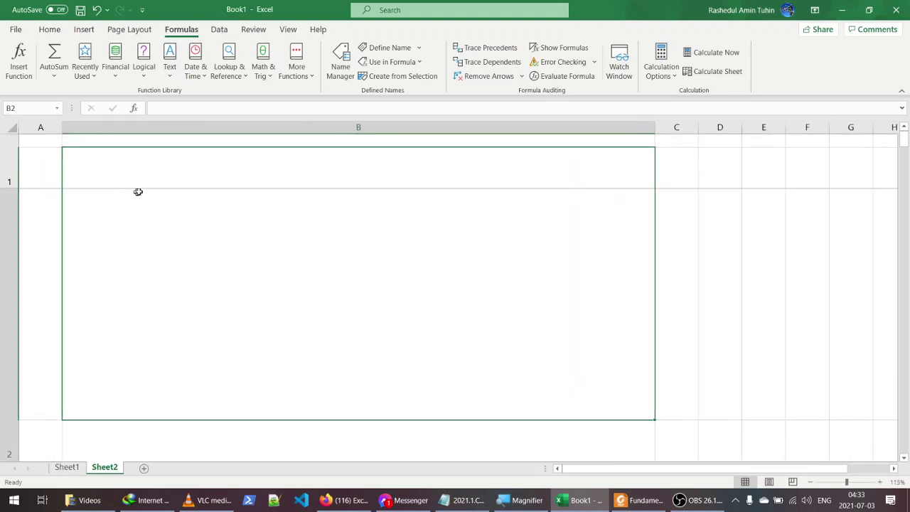
click(204, 164)
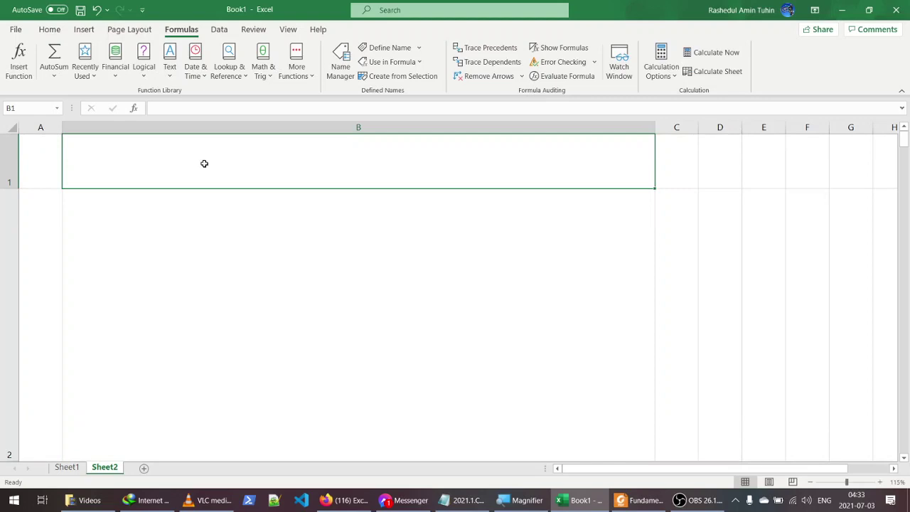
click(226, 304)
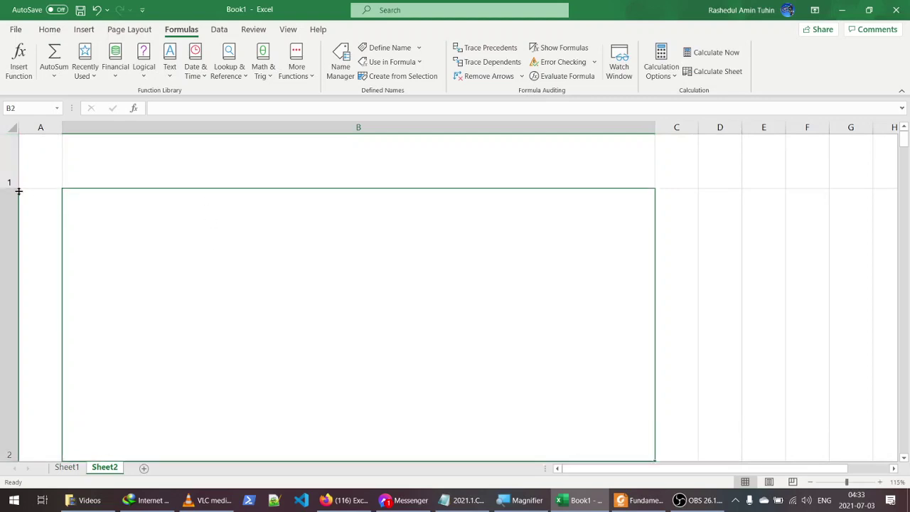
drag(17, 188, 17, 170)
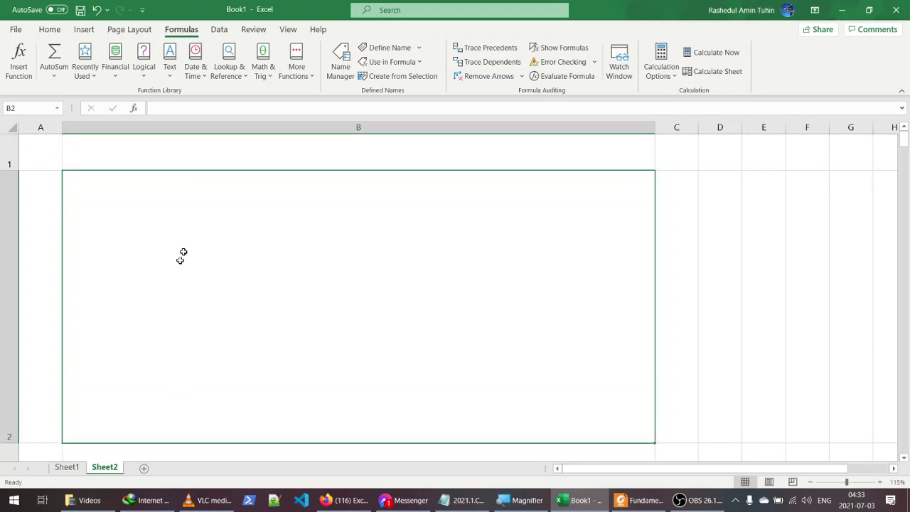
Step: Return to Sheet1 and select the first circuit picture
click(74, 468)
click(128, 174)
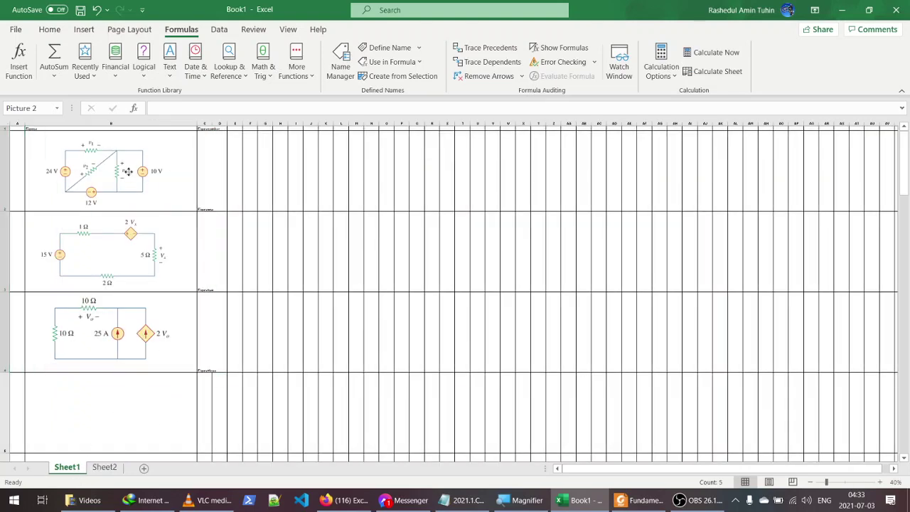
ctrl+scroll(128, 175, up, 2)
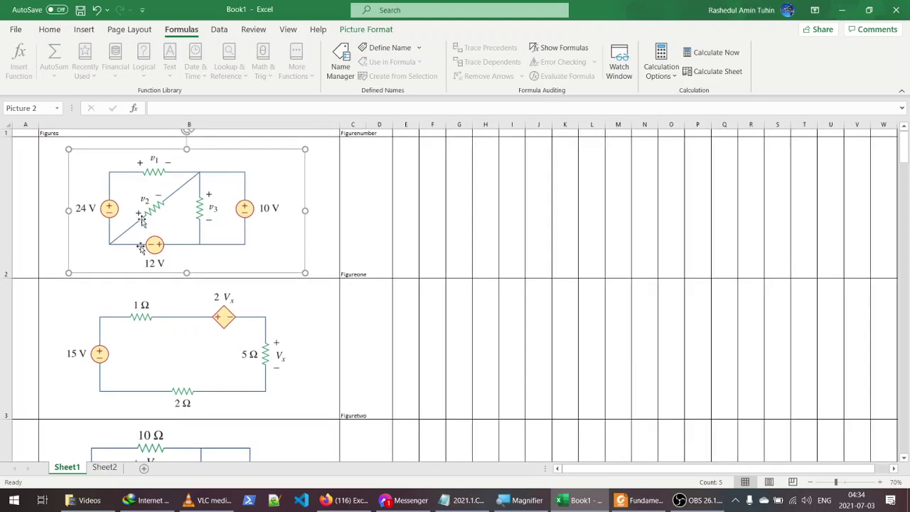
Step: Paste the 24 V / 10 V / 12 V circuit picture onto Sheet2 and drag it into cell B2
click(104, 468)
key(ctrl+v)
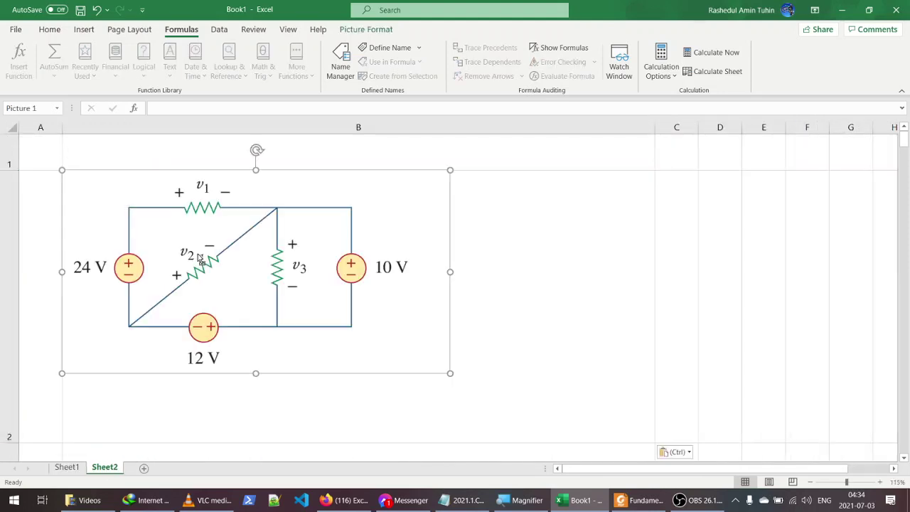
drag(340, 283, 428, 320)
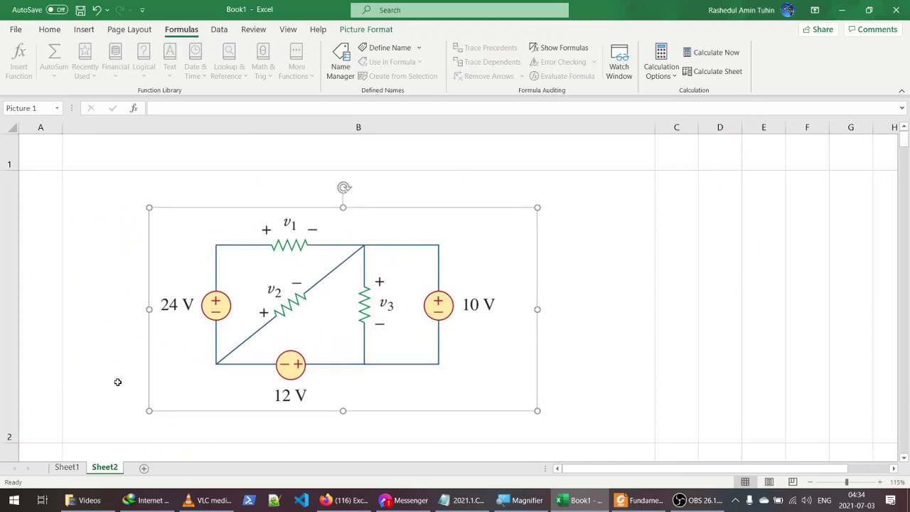
Step: Enter 'figureone' in Sheet2 cell A2 and check it beside the circuit picture
click(36, 339)
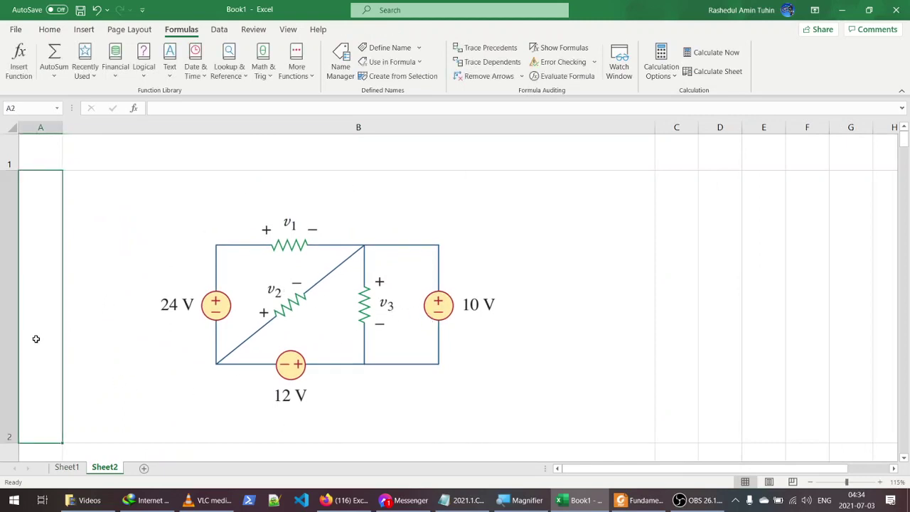
text(figur)
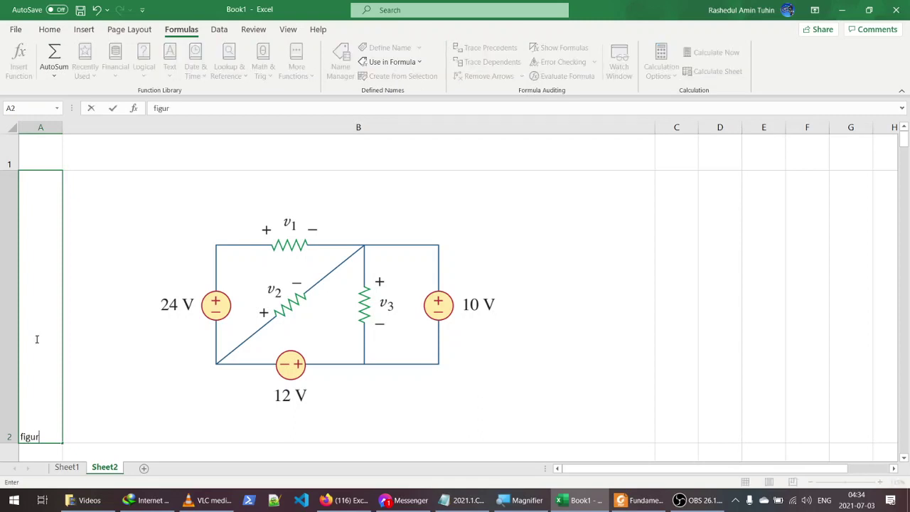
text(eo)
text(ne)
click(37, 339)
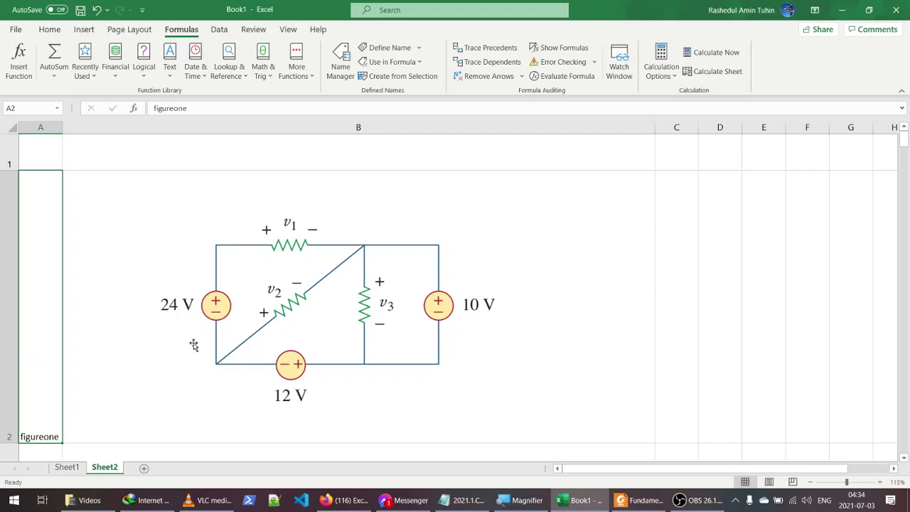
click(253, 330)
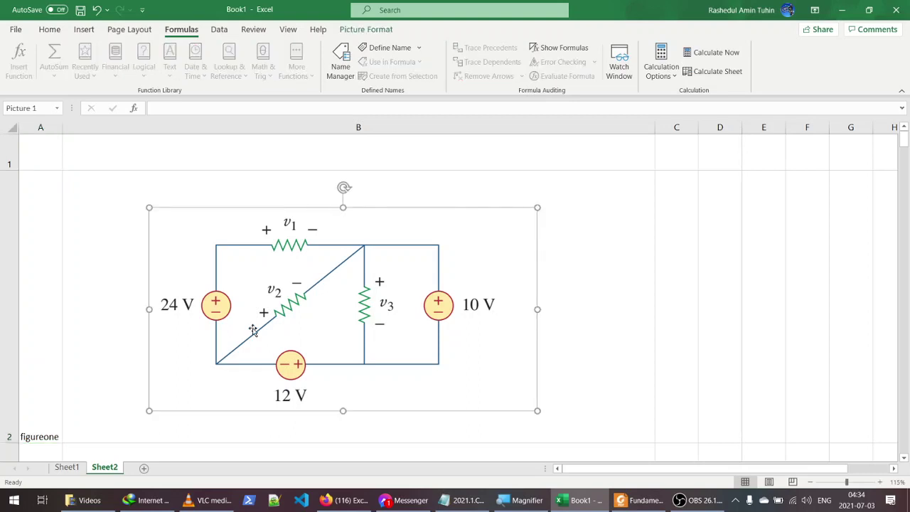
click(42, 381)
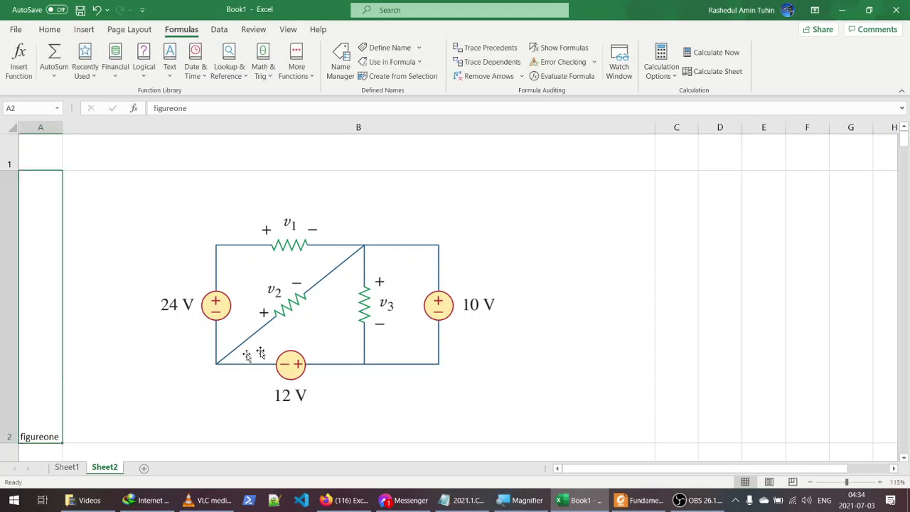
click(325, 328)
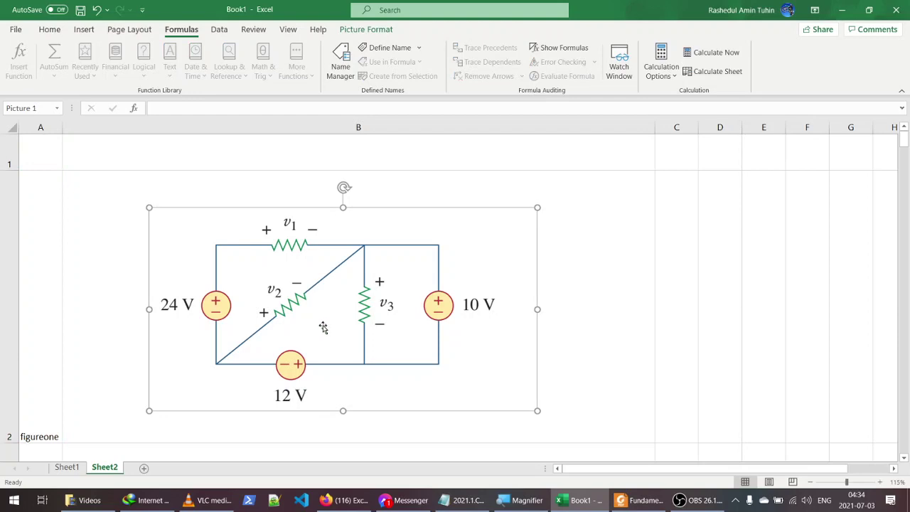
click(54, 333)
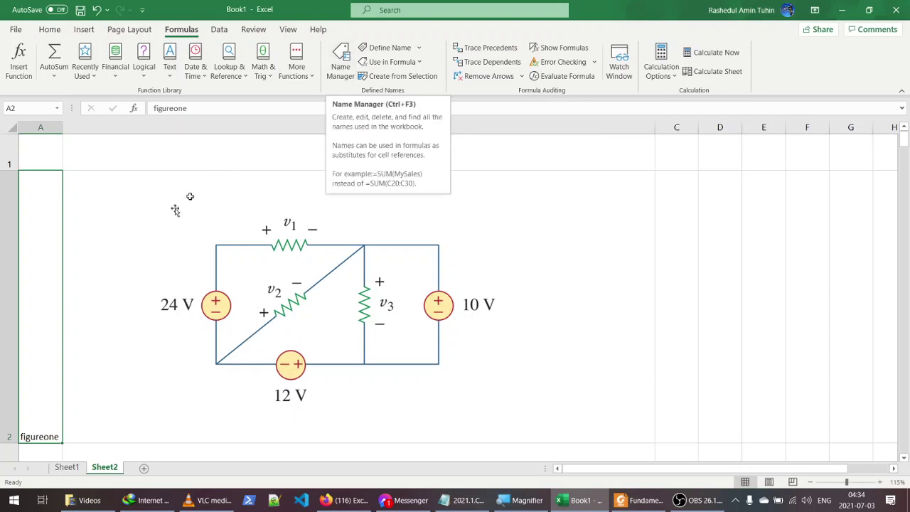
Step: Review where the existing Figurenumber name points in Name Manager
click(340, 60)
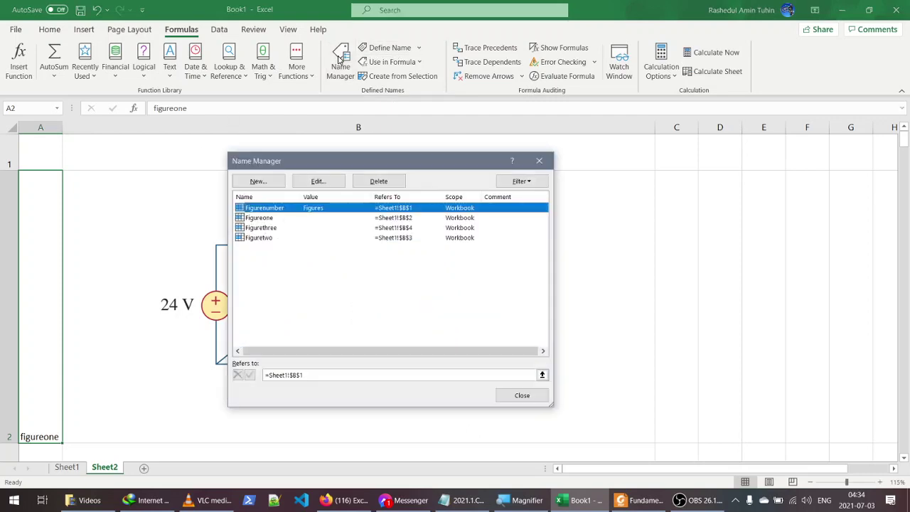
click(272, 375)
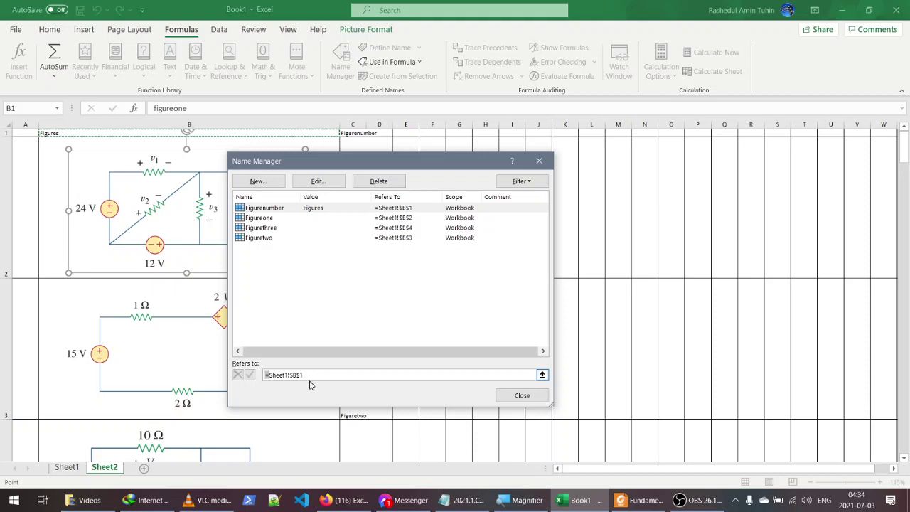
click(267, 375)
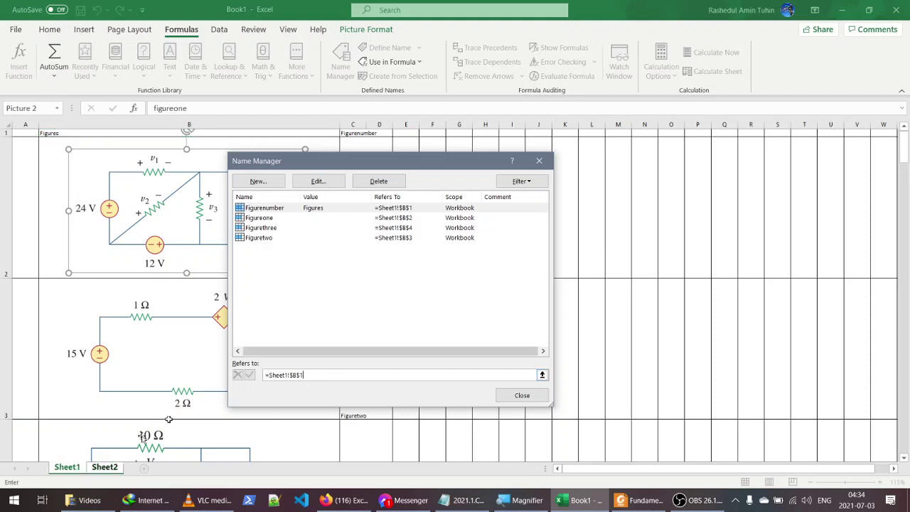
click(522, 396)
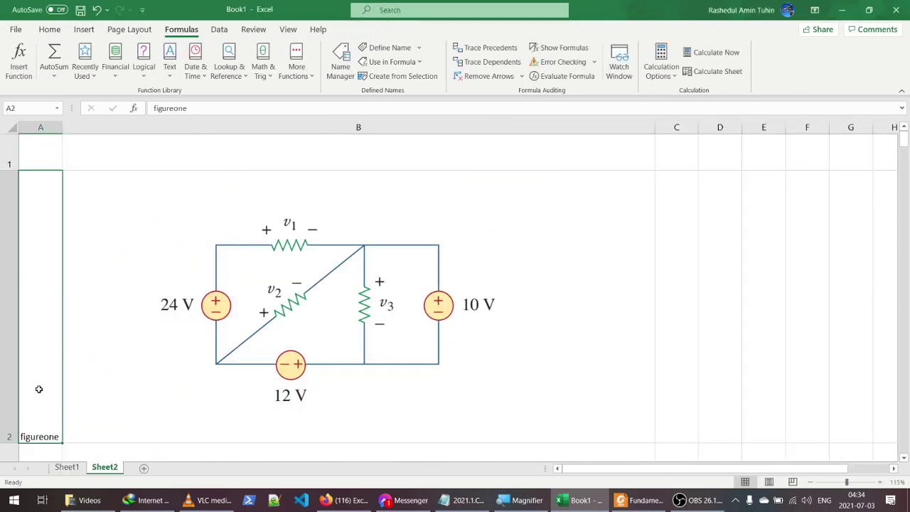
Step: Define the name Question1 referring to =INDIRECT(Sheet2!$A$2)
click(391, 48)
text(Exhibit)
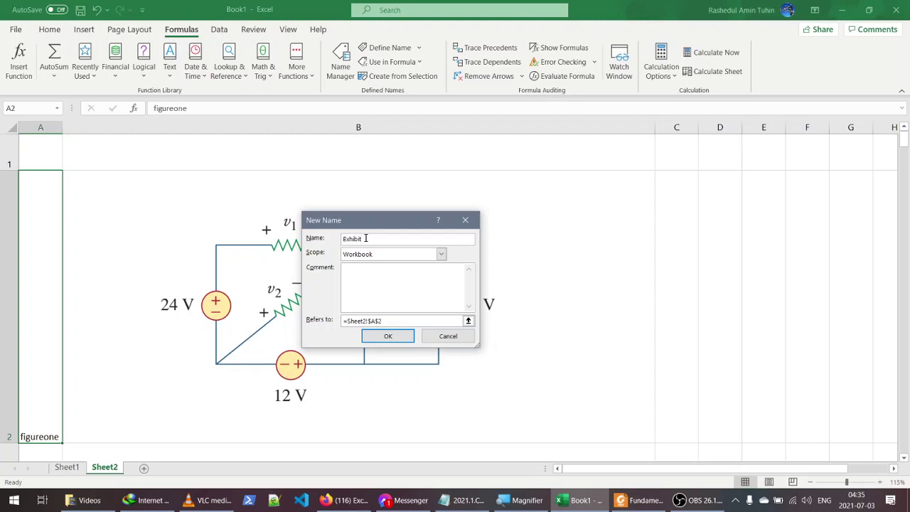
double_click(366, 239)
text(c)
click(369, 320)
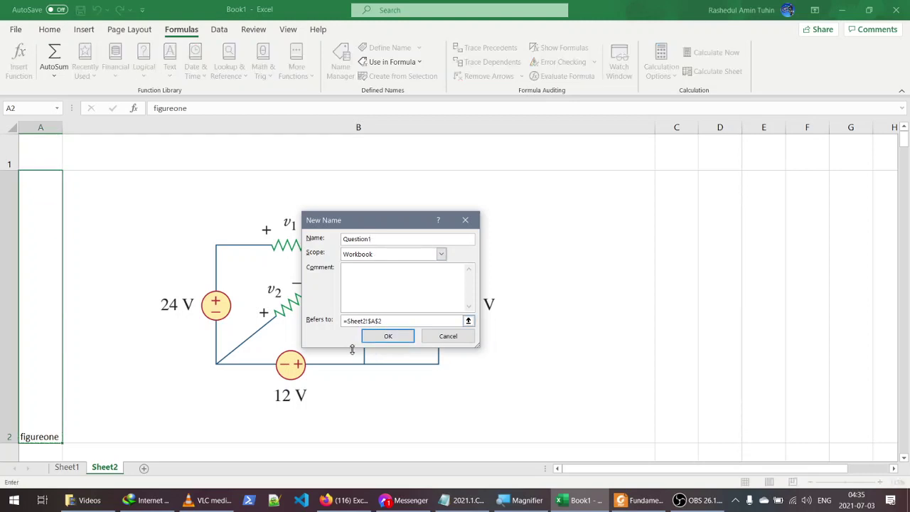
key(super+plus)
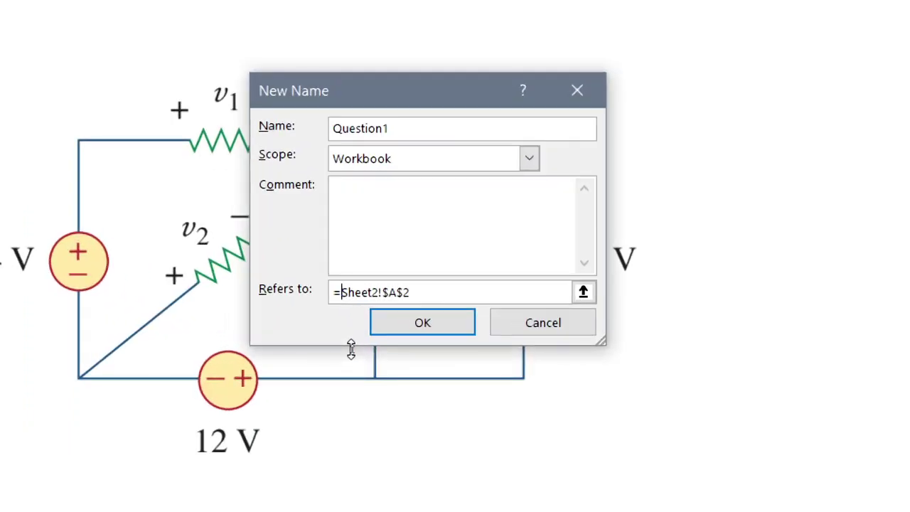
text(INDIREC)
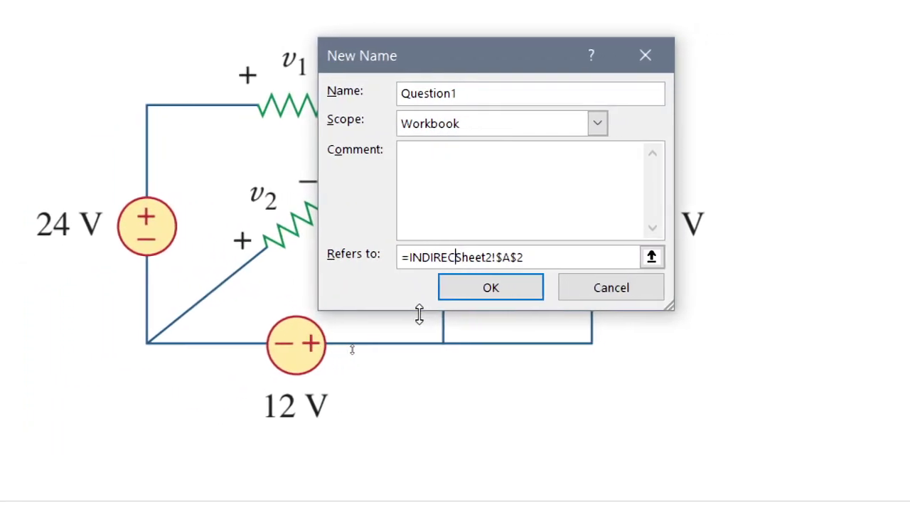
text(T()
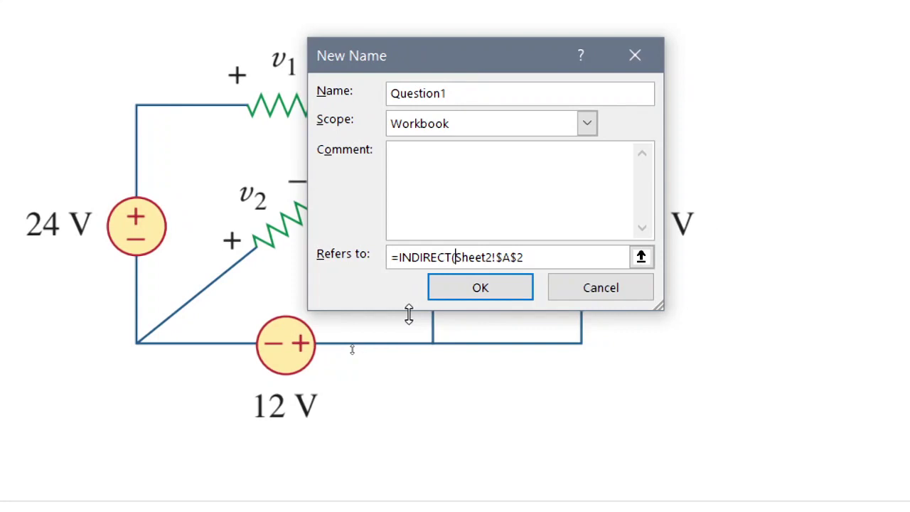
click(557, 259)
text())
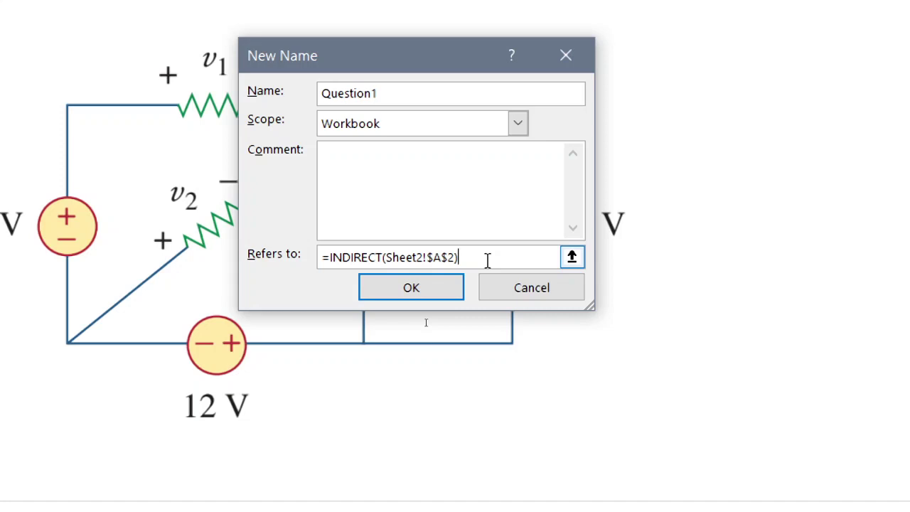
click(426, 296)
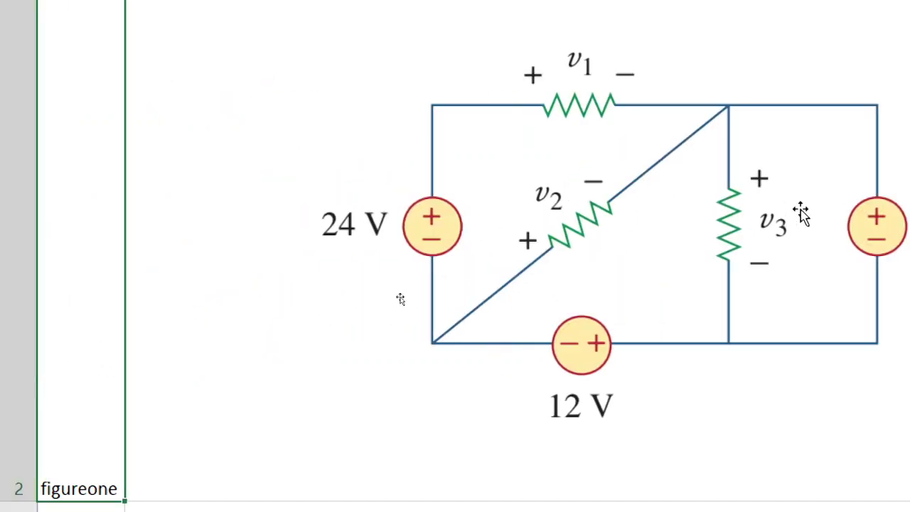
Step: Set the circuit picture's formula to =Question1 using autocomplete, then reselect cell A2
click(640, 217)
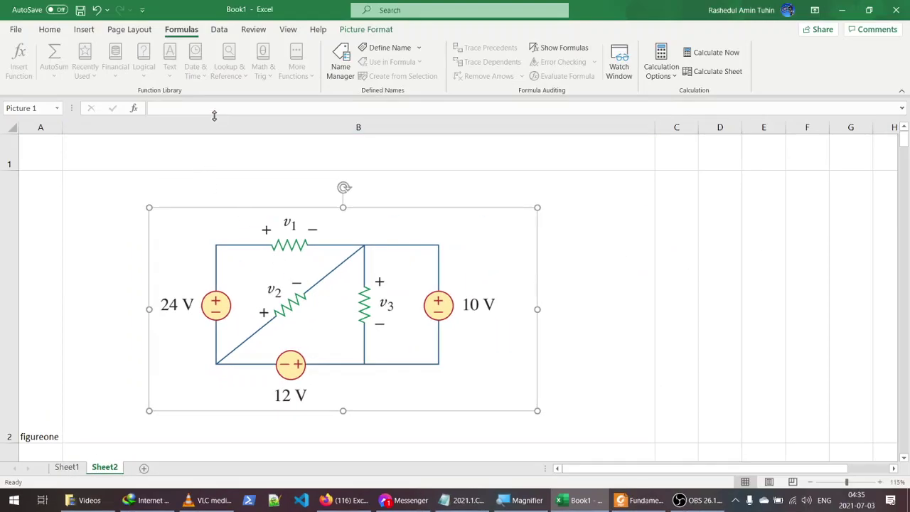
click(214, 108)
text(=)
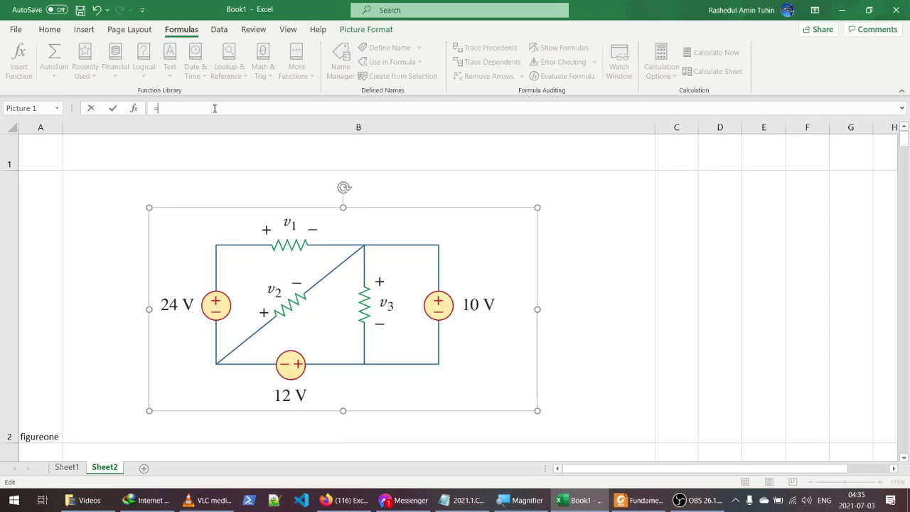
text(Q)
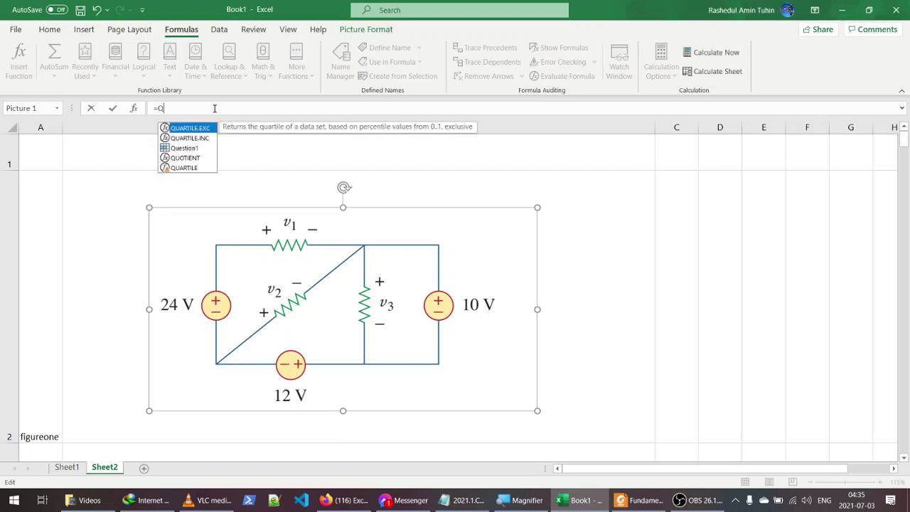
text(ue)
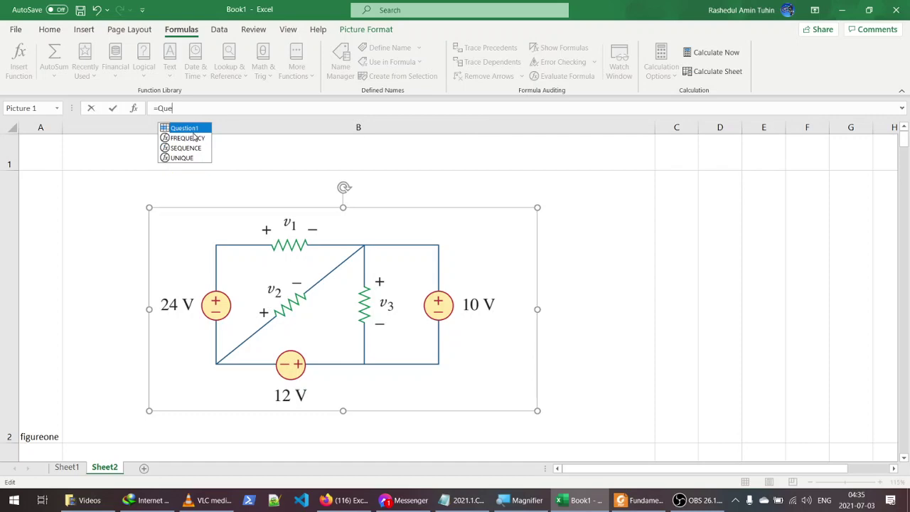
text(s)
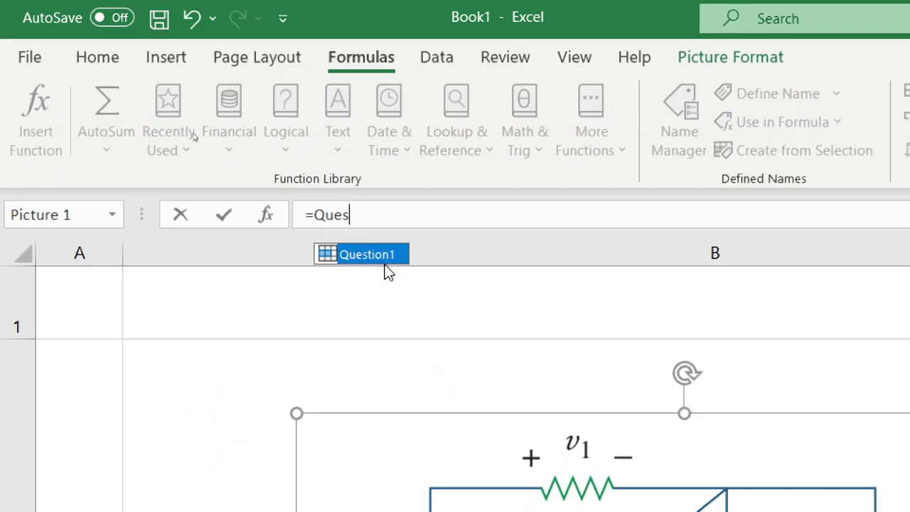
double_click(383, 257)
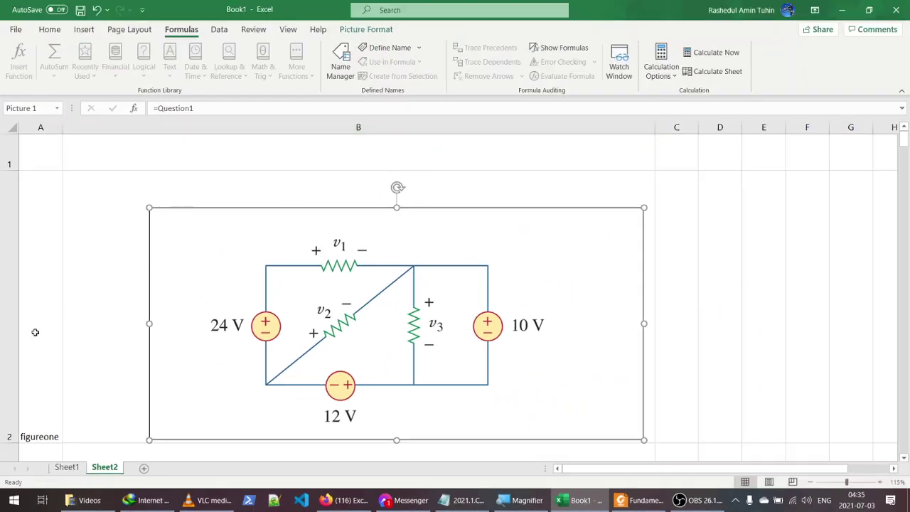
click(37, 334)
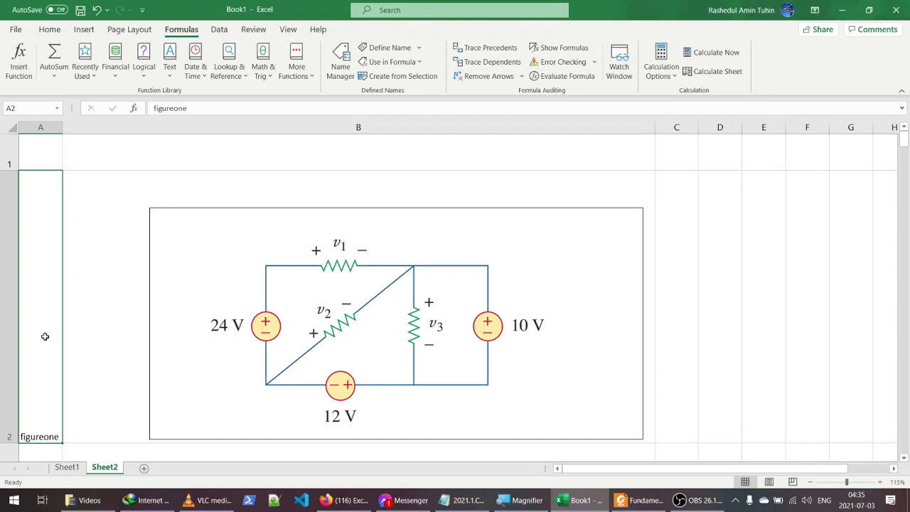
Step: Edit cell A2 from figureone to figuretwo
click(260, 342)
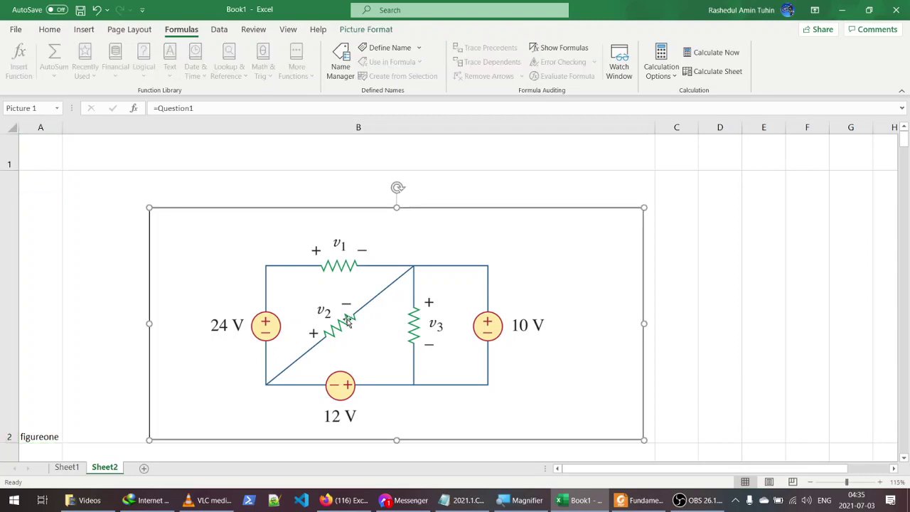
double_click(47, 402)
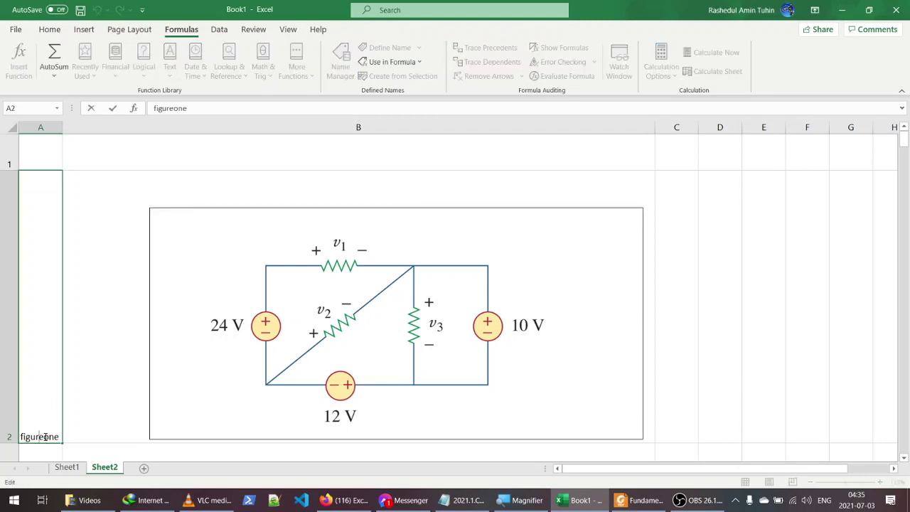
drag(44, 437, 77, 436)
text(tw)
key(Return)
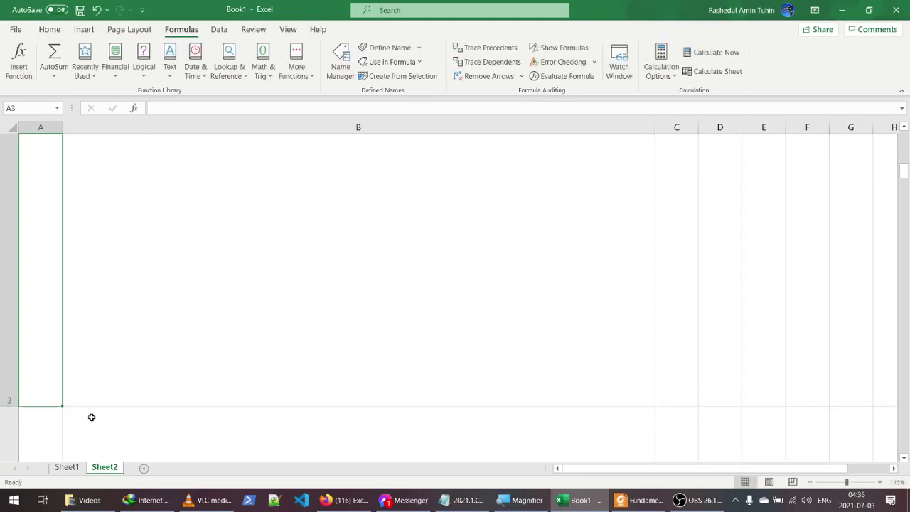
scroll(89, 417, down, 2)
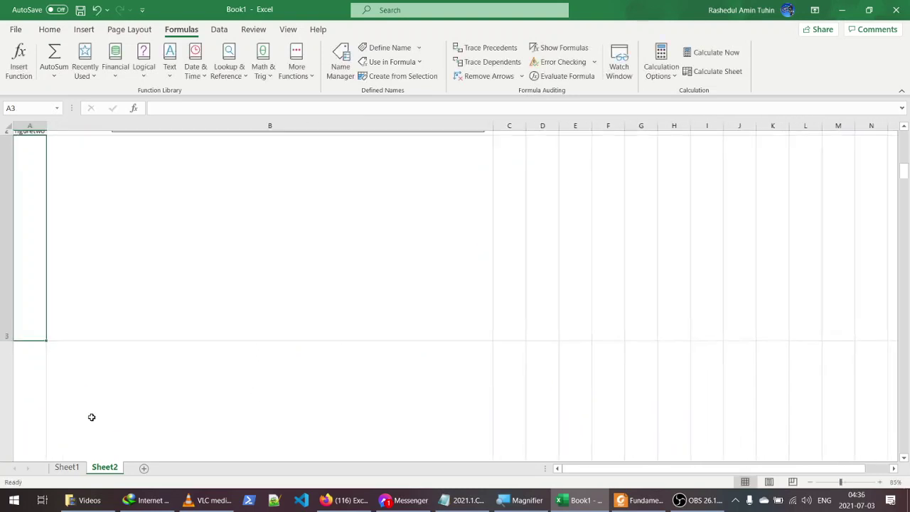
Step: Nudge the picture up-left and change A2 to figurethree to show the 25 A circuit
click(32, 309)
drag(322, 280, 291, 266)
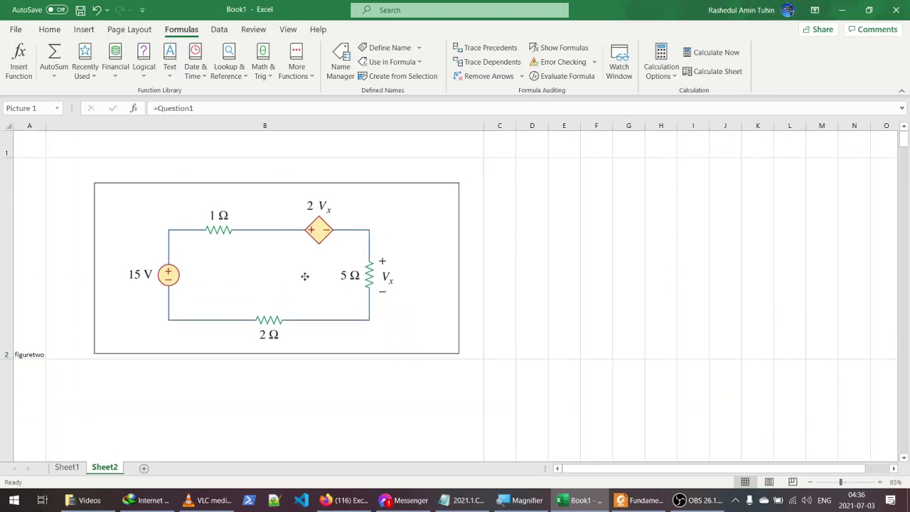
click(29, 309)
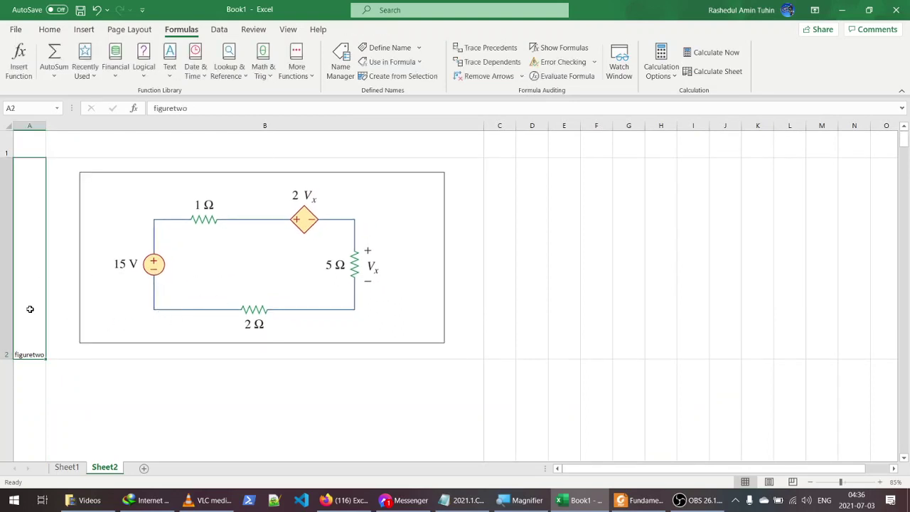
double_click(33, 354)
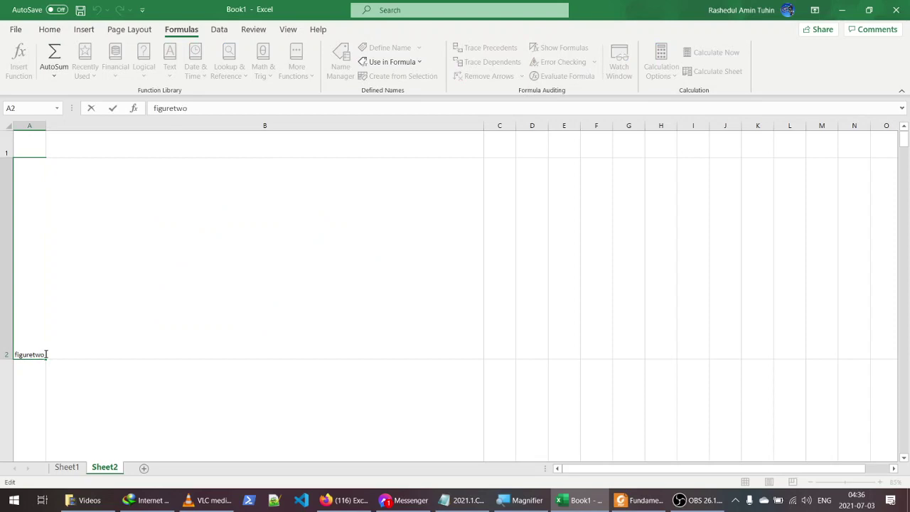
drag(46, 354, 35, 354)
key(BackSpace)
text(e)
key(Return)
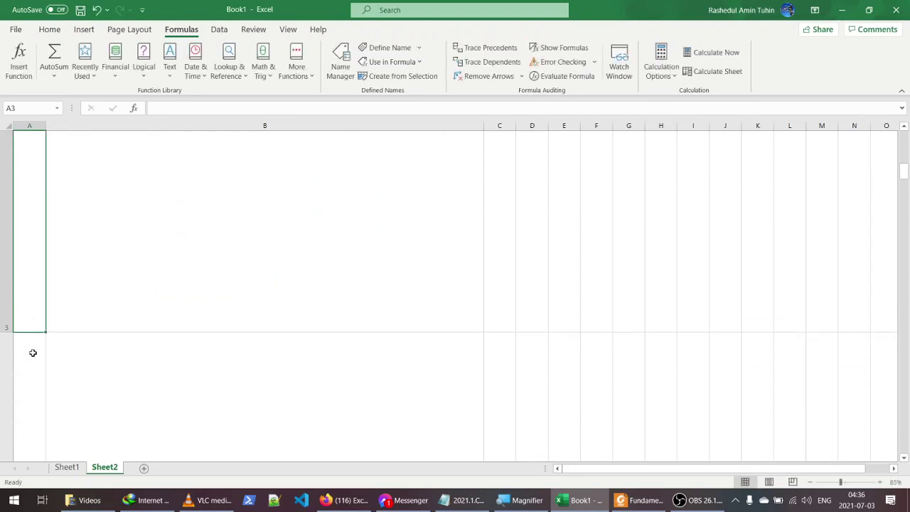
click(38, 298)
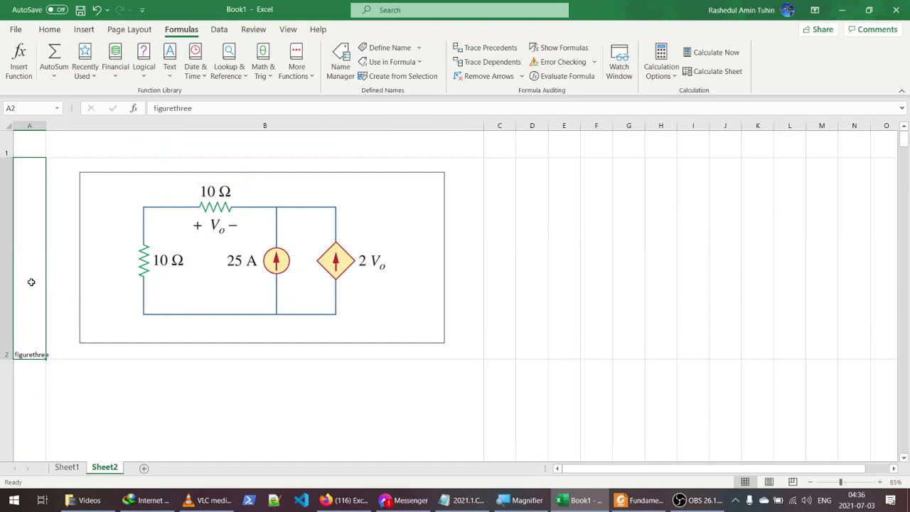
Step: Give A2 List data validation with source =Sheet1!$C:$C
right_click(31, 282)
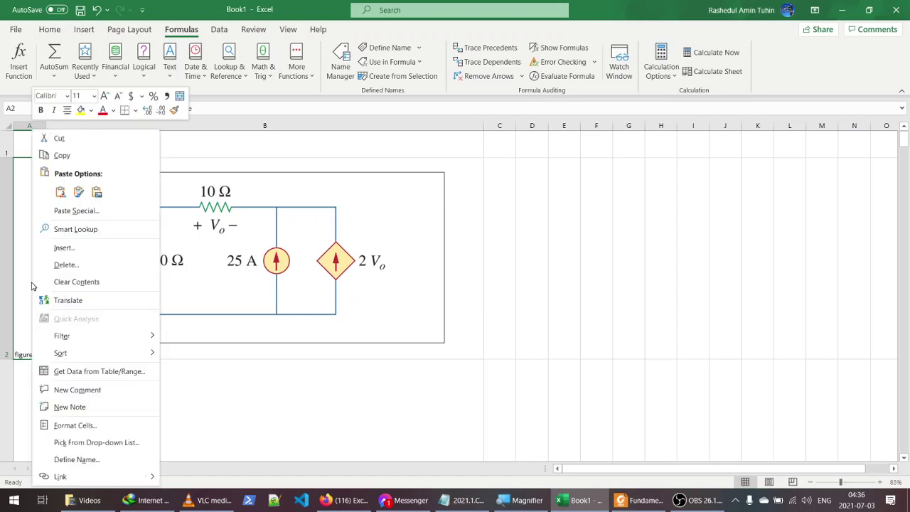
click(219, 30)
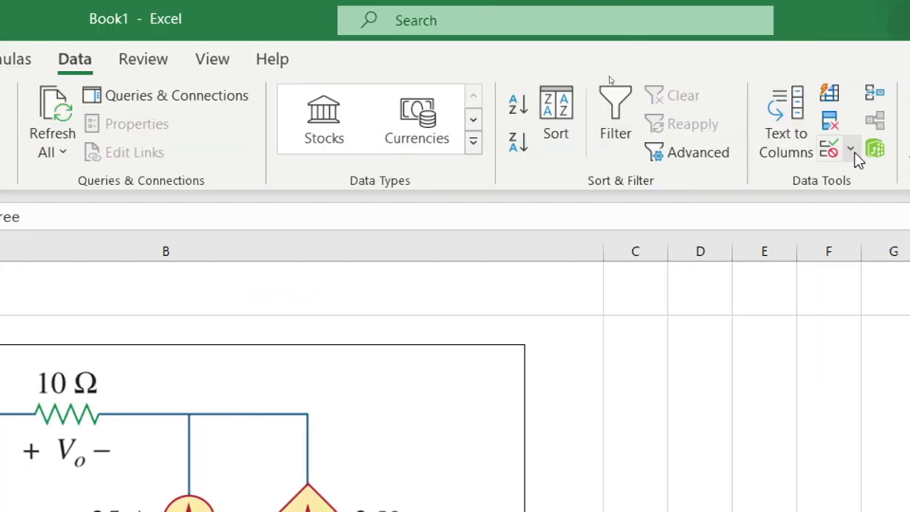
click(853, 149)
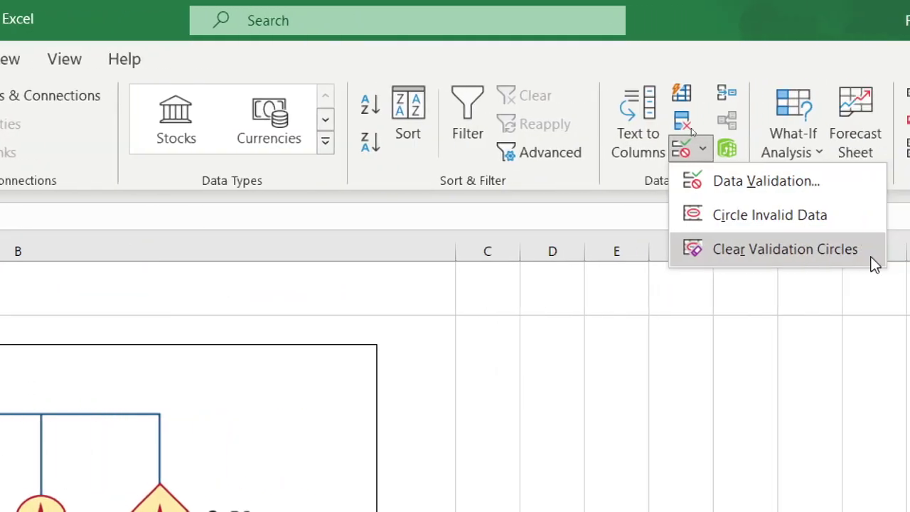
click(776, 181)
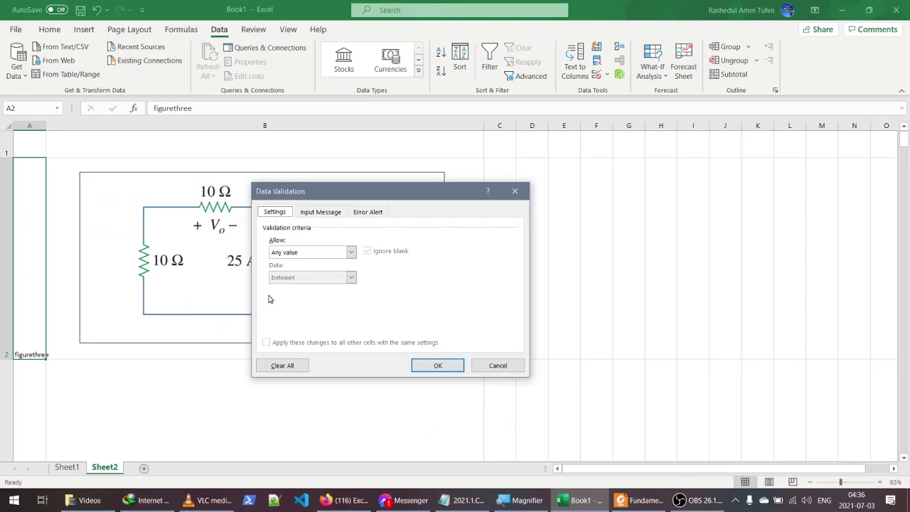
click(290, 254)
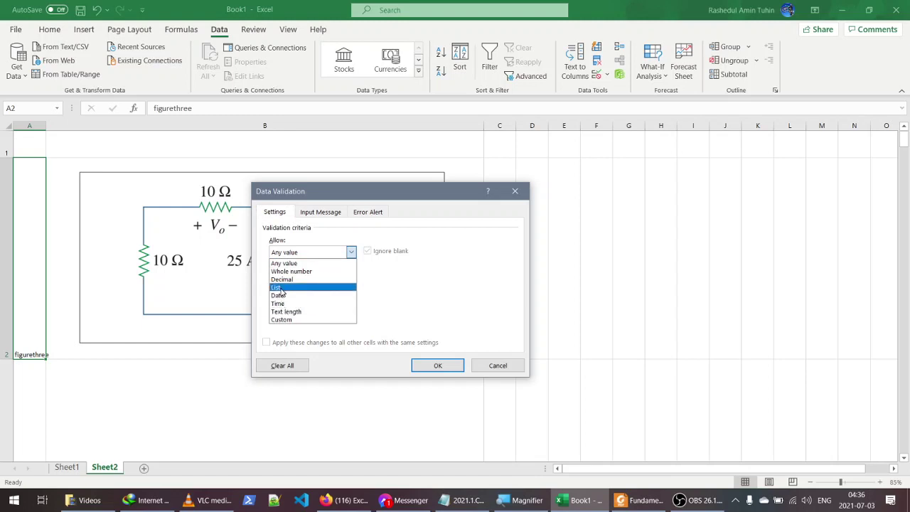
click(281, 287)
click(292, 302)
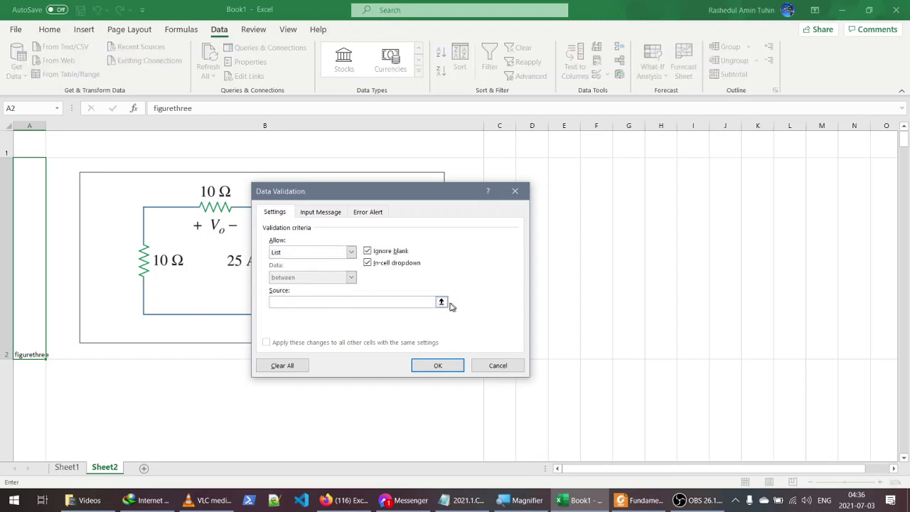
click(442, 301)
click(68, 467)
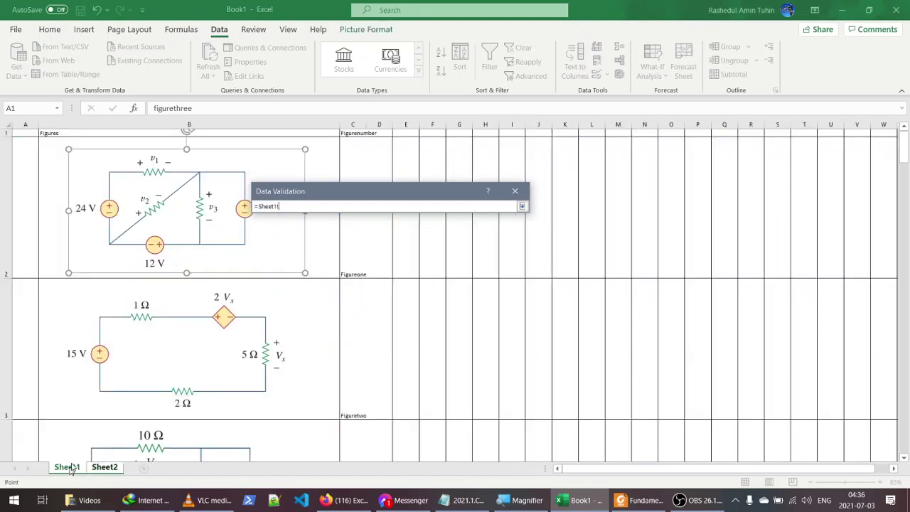
click(358, 125)
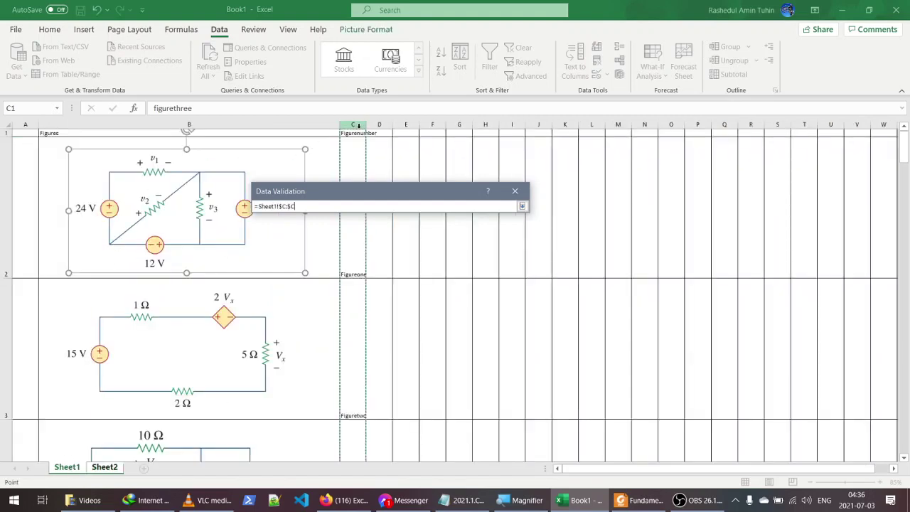
click(521, 206)
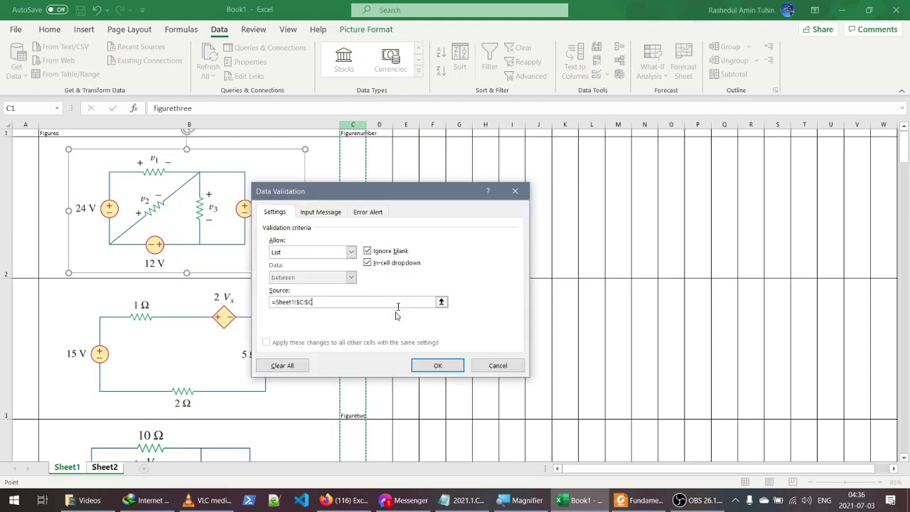
click(428, 366)
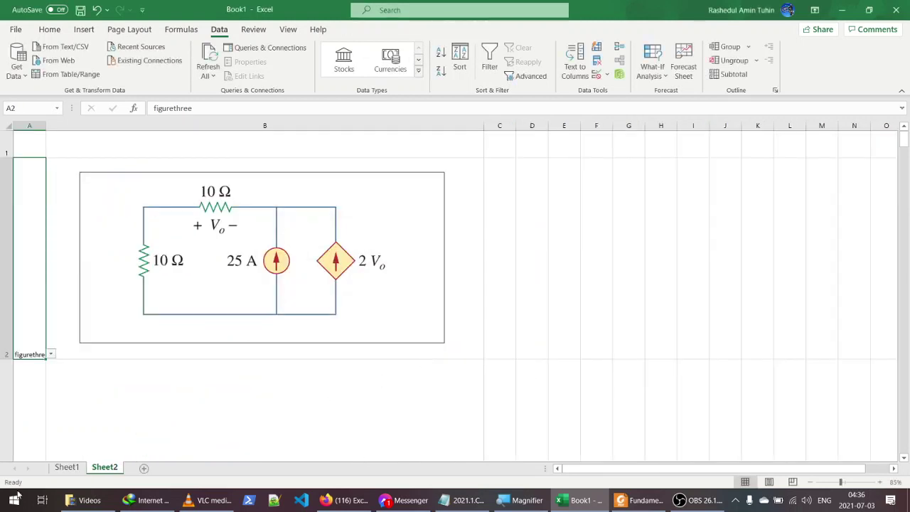
click(51, 355)
click(51, 363)
click(51, 354)
click(50, 354)
click(51, 355)
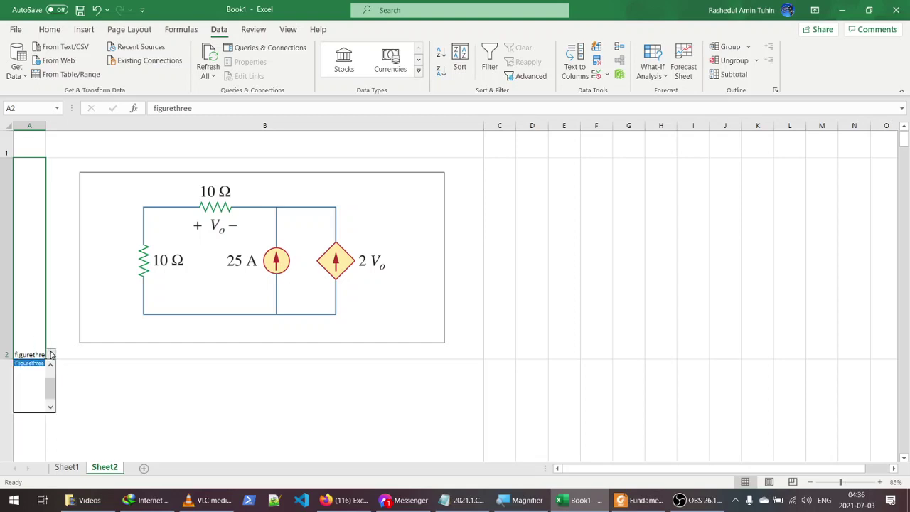
click(26, 326)
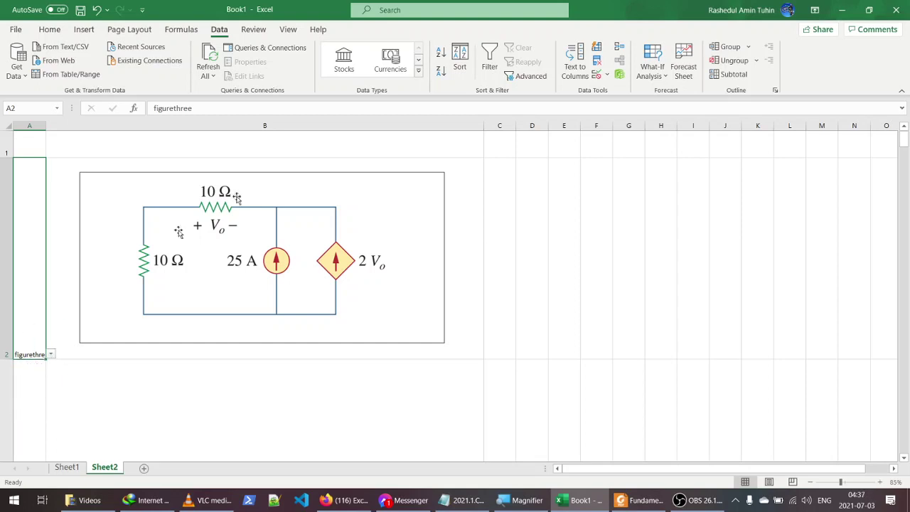
click(607, 74)
click(615, 89)
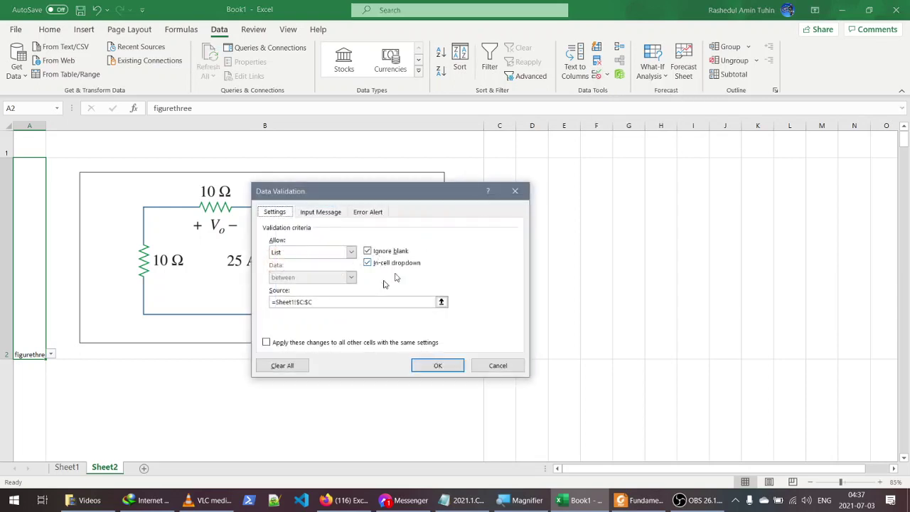
click(329, 300)
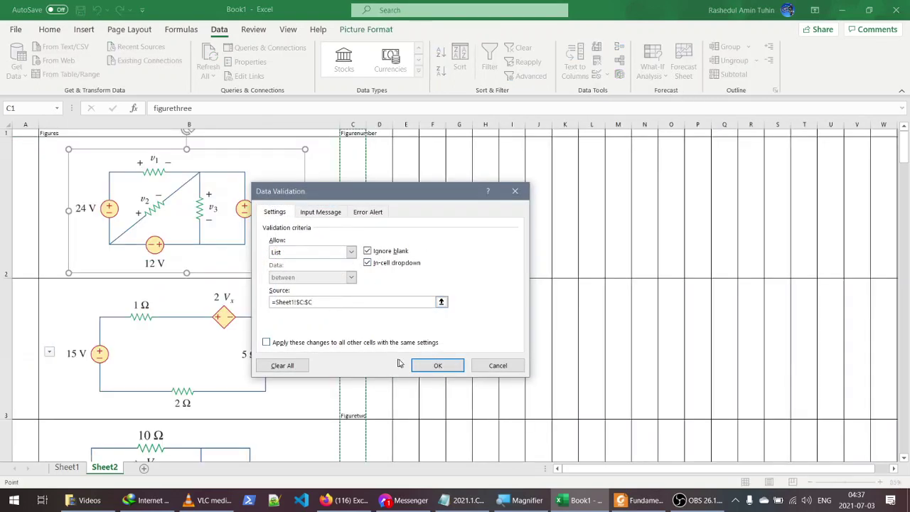
click(437, 366)
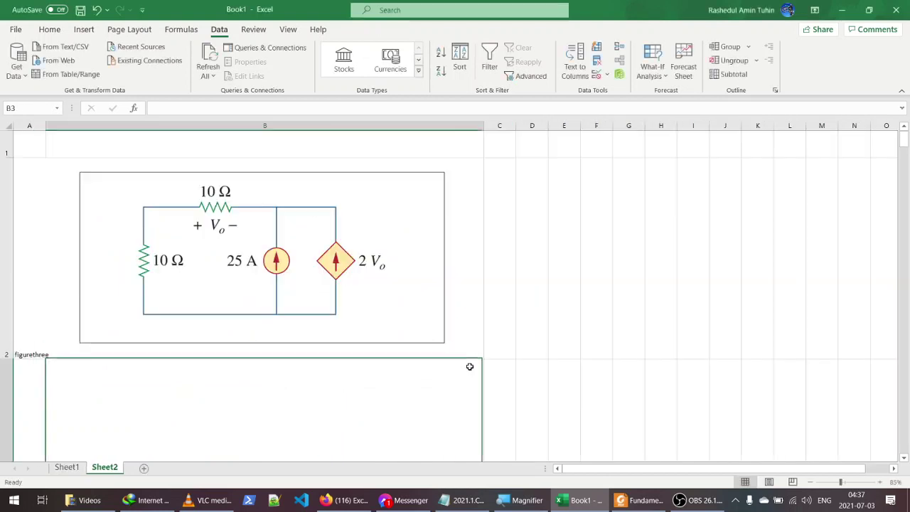
click(38, 327)
click(51, 355)
click(51, 355)
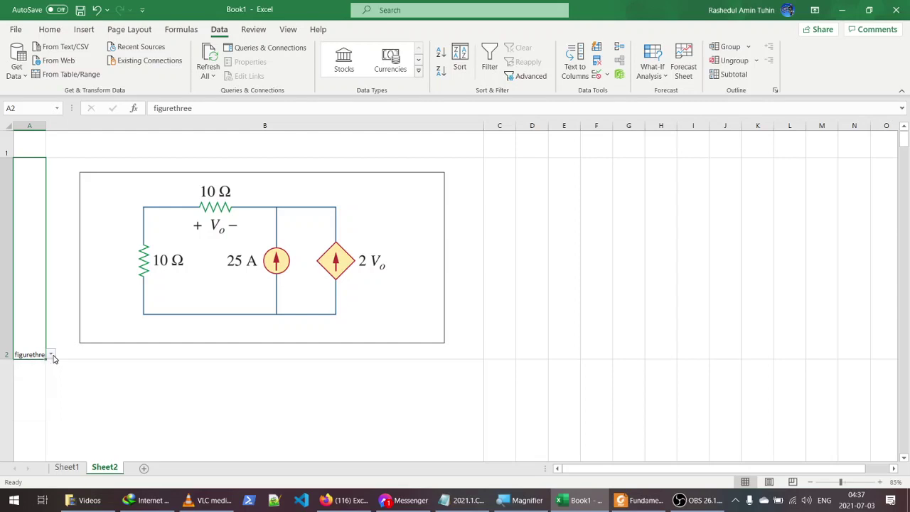
click(51, 355)
Step: Pick Figureone, Figuretwo, then Figurethree from A2's dropdown, ending on the 25 A circuit
drag(51, 388, 51, 374)
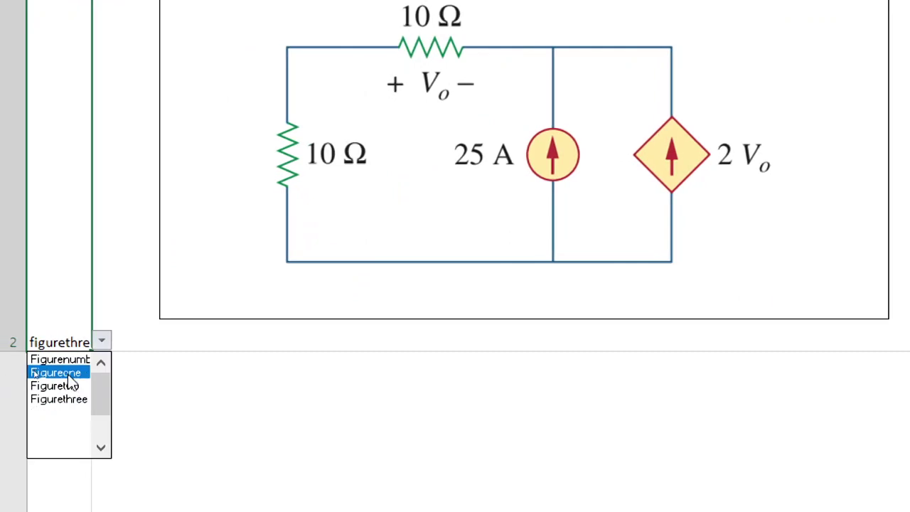
click(65, 373)
click(101, 343)
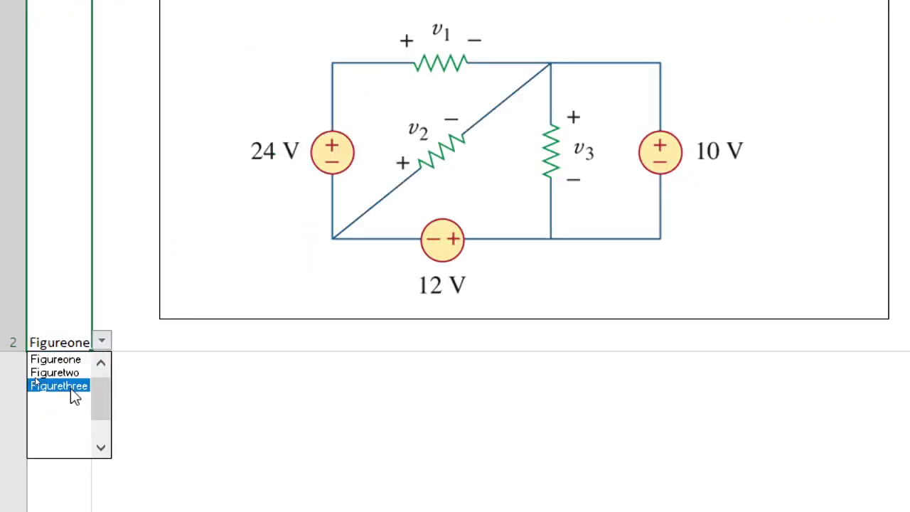
click(61, 372)
click(101, 344)
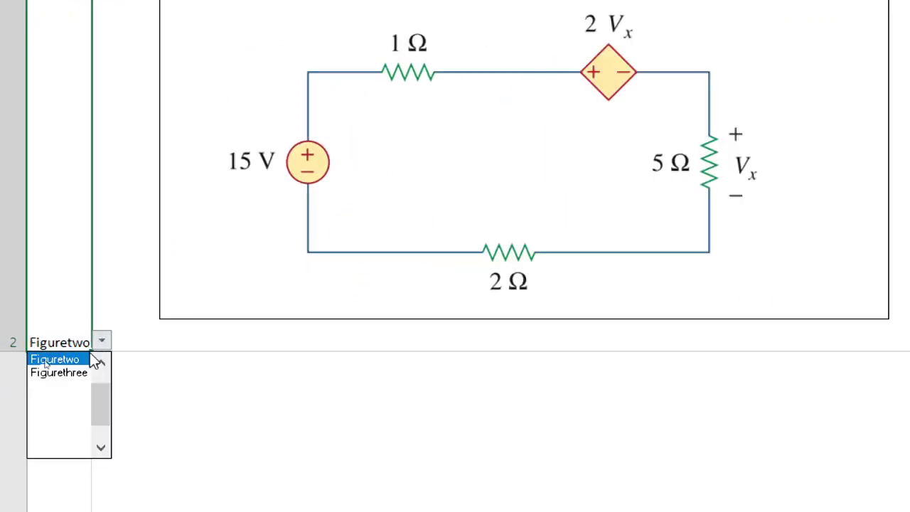
click(70, 378)
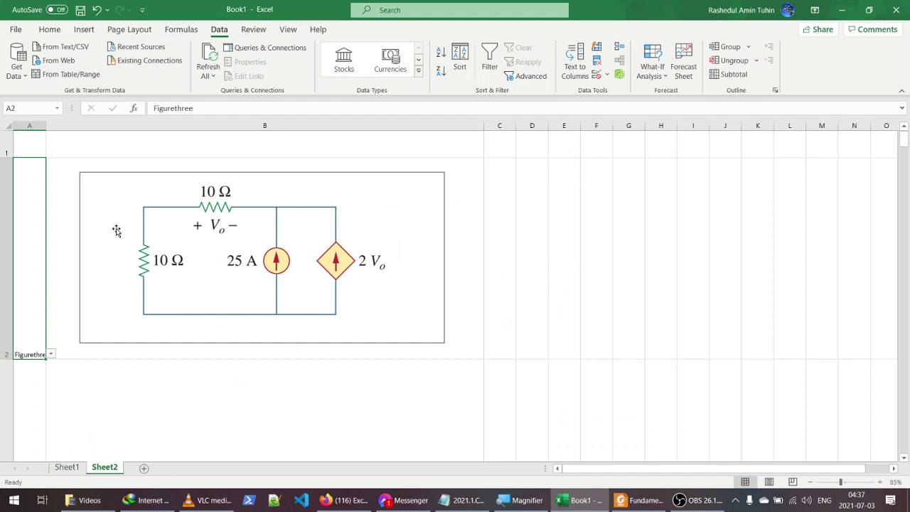
click(176, 262)
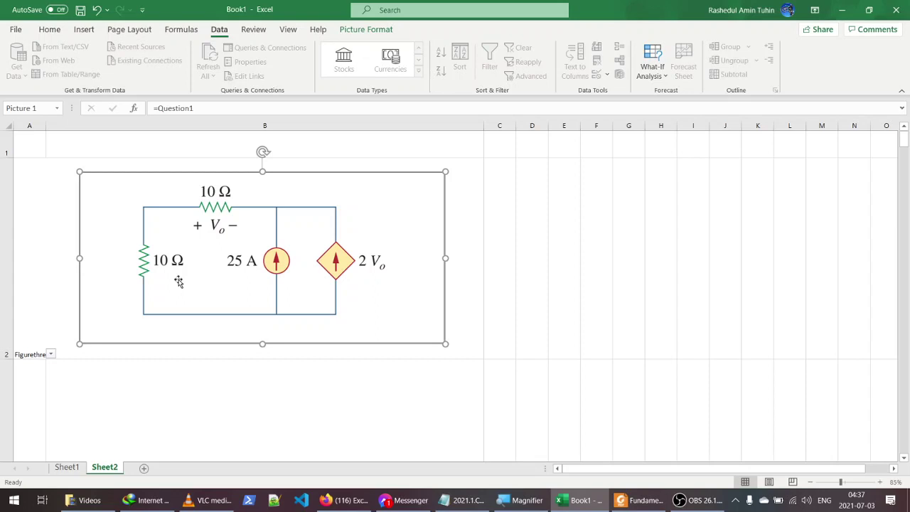
click(173, 384)
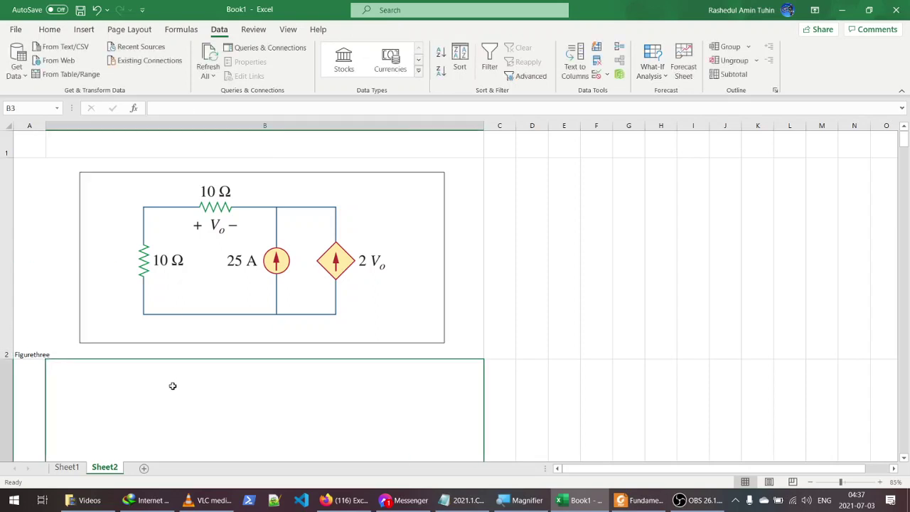
click(160, 270)
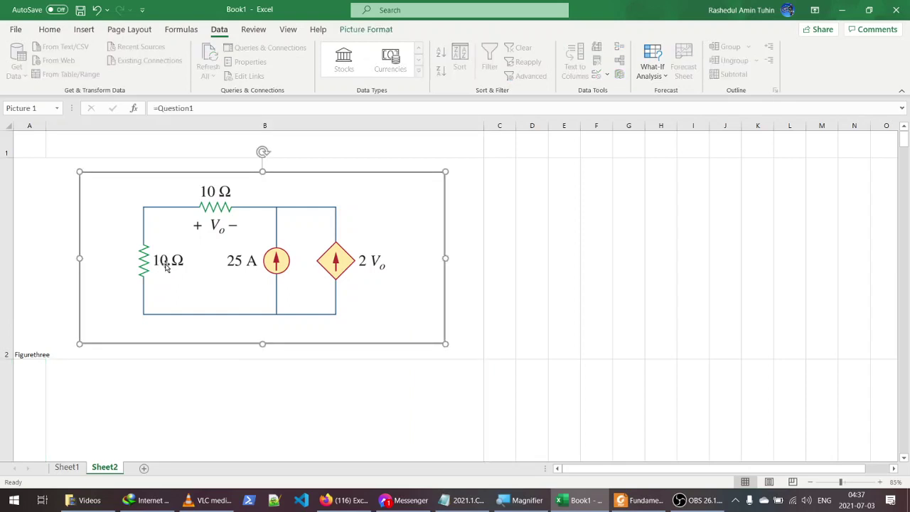
click(34, 271)
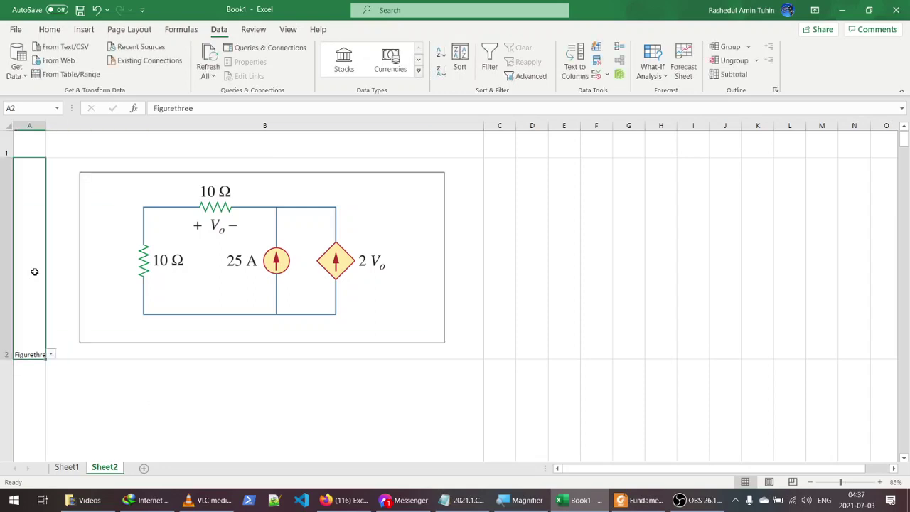
click(109, 279)
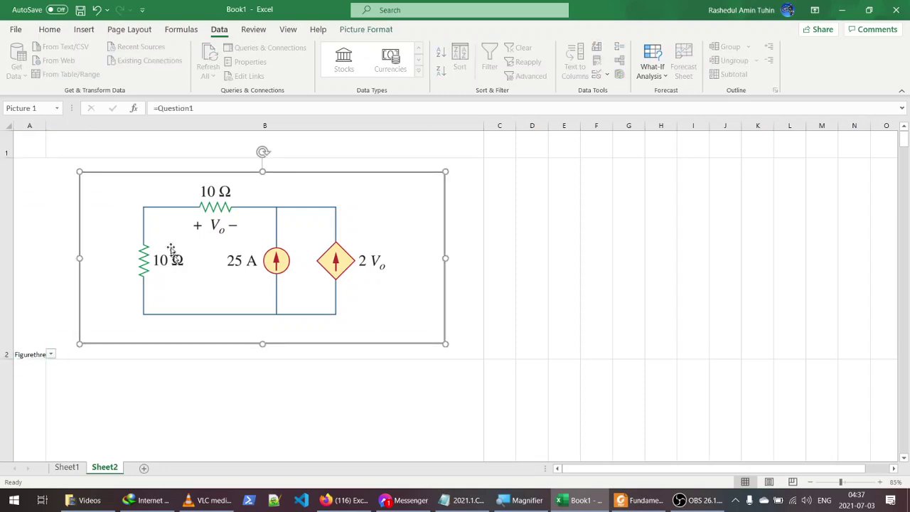
click(190, 108)
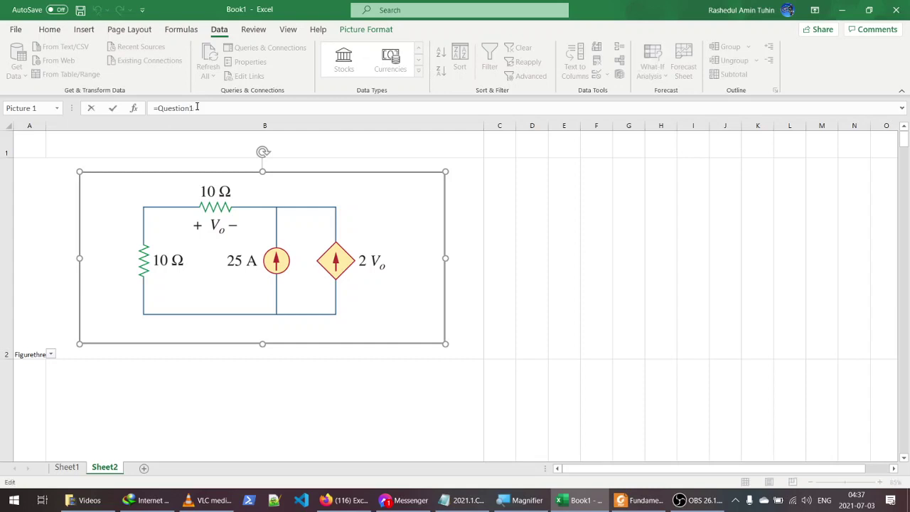
drag(197, 107, 154, 107)
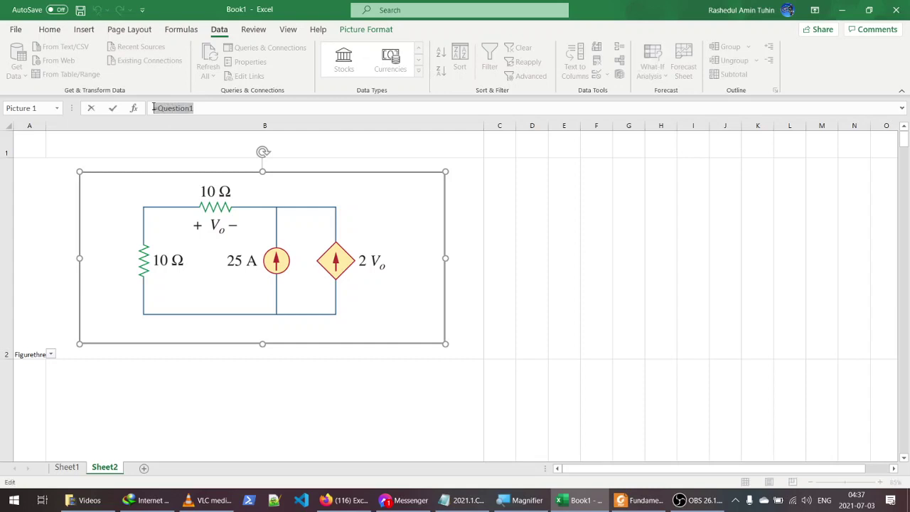
click(33, 324)
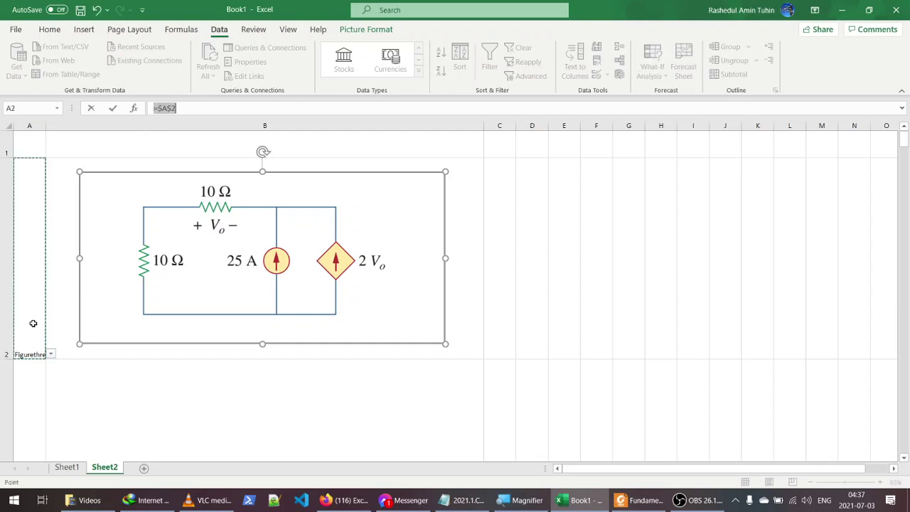
key(Escape)
click(36, 313)
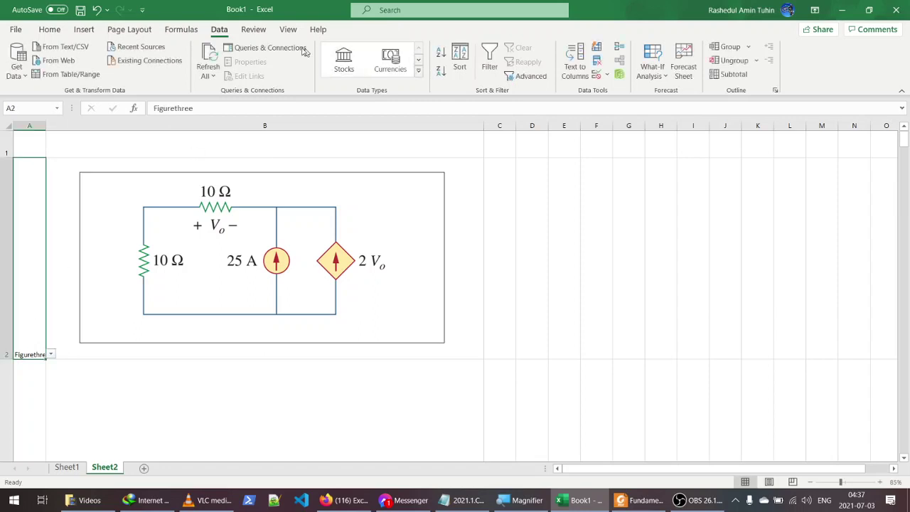
click(181, 29)
click(136, 30)
Step: Inspect Question1's INDIRECT formula in Name Manager, then open A2's figure dropdown
click(181, 29)
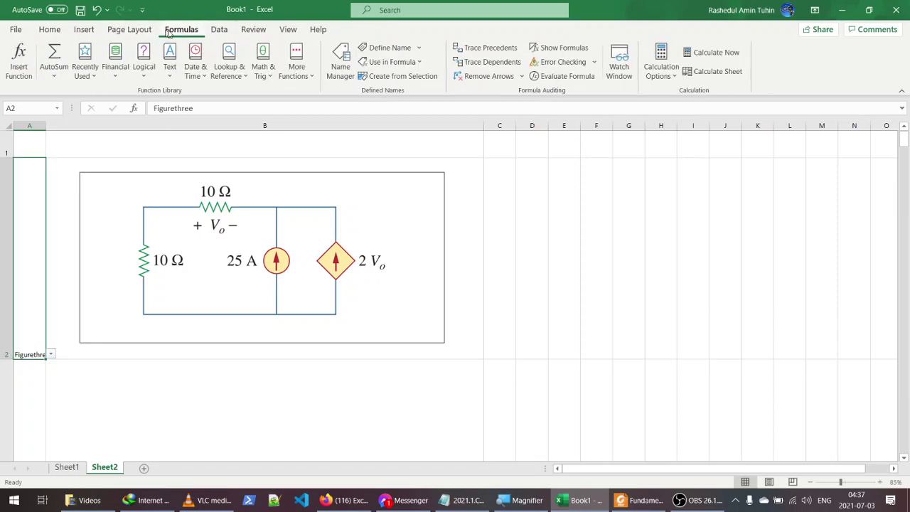
click(341, 64)
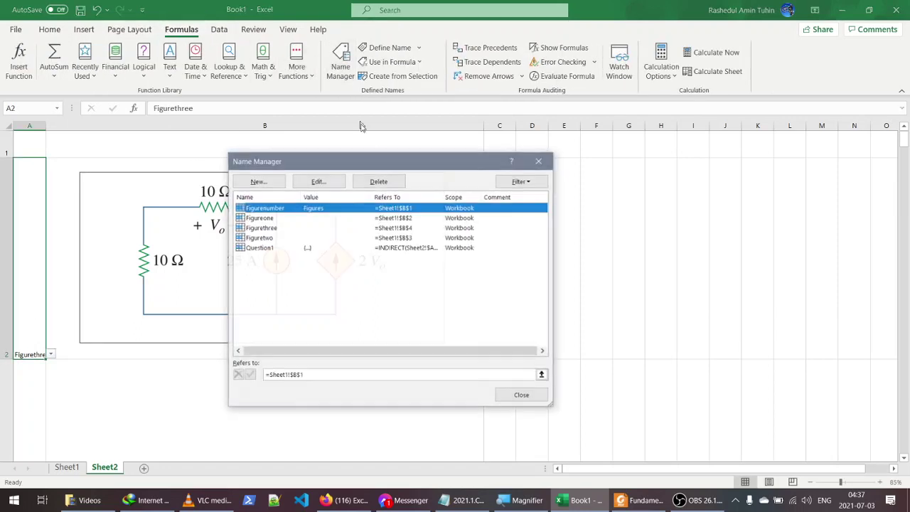
click(262, 247)
click(346, 376)
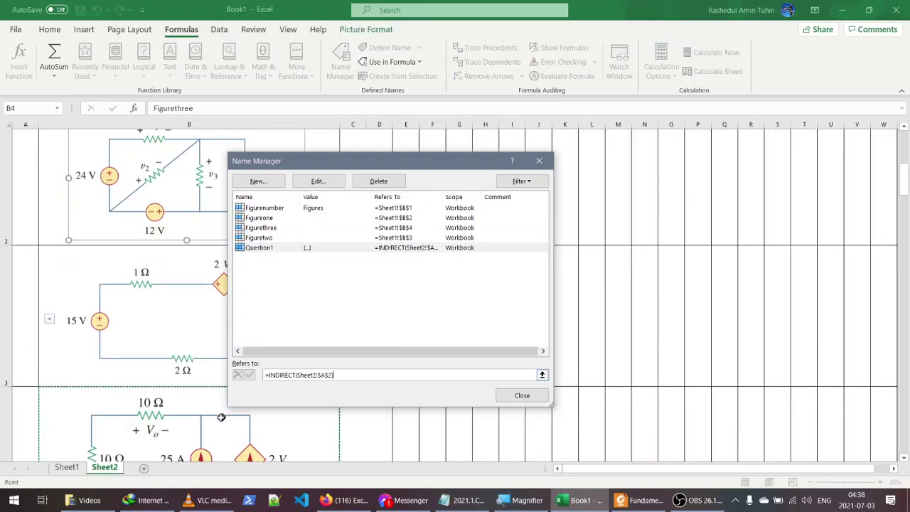
click(66, 470)
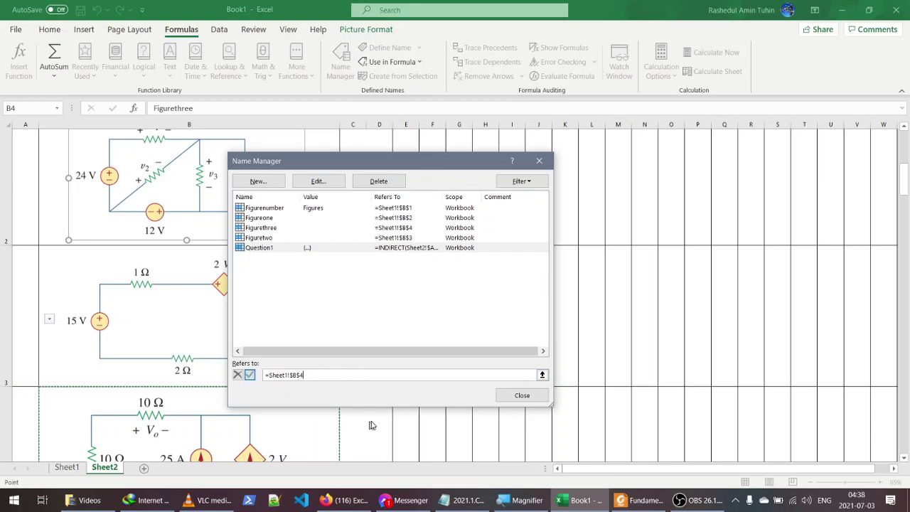
click(540, 160)
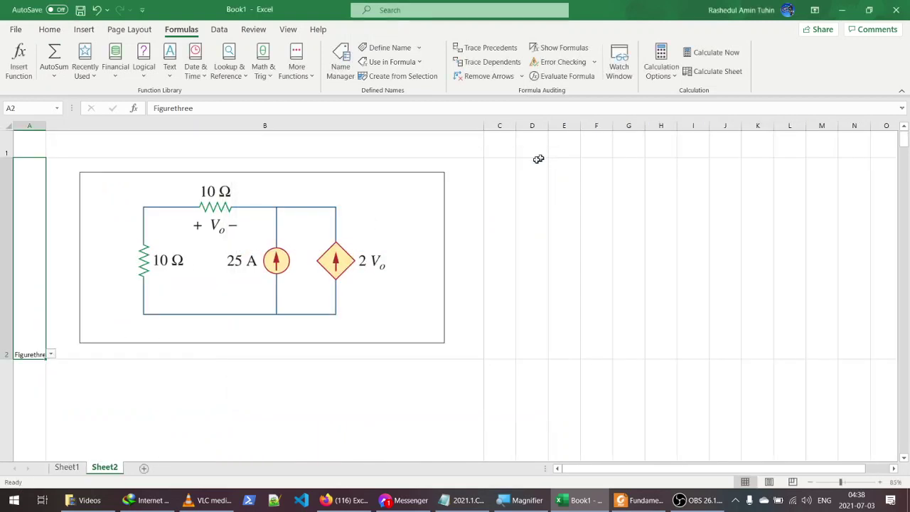
click(51, 355)
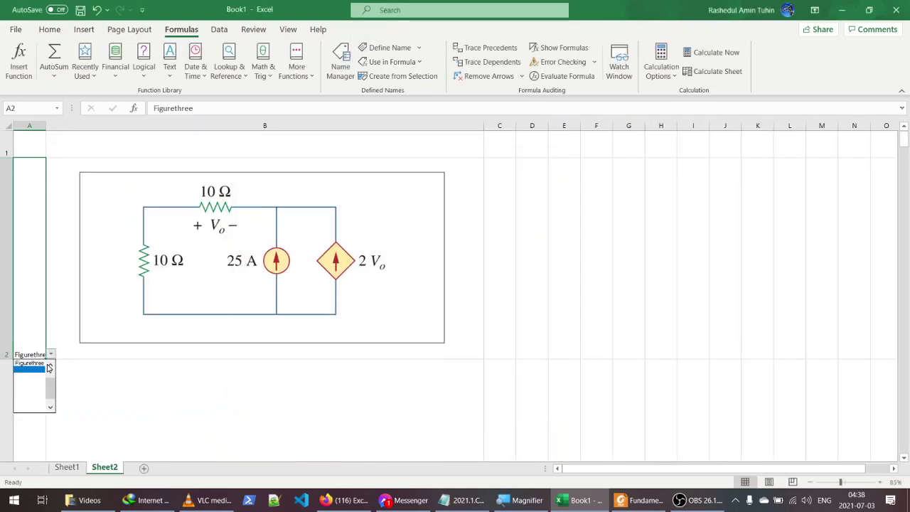
Step: Pick Figuretwo in A2's dropdown to show the 15 V circuit, then select Question1 in Name Manager
click(31, 378)
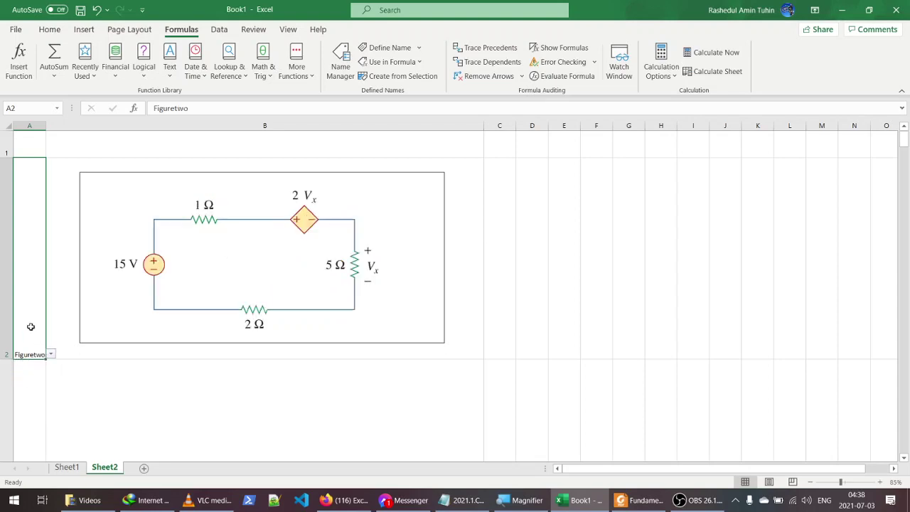
click(387, 48)
click(446, 335)
click(341, 61)
click(285, 248)
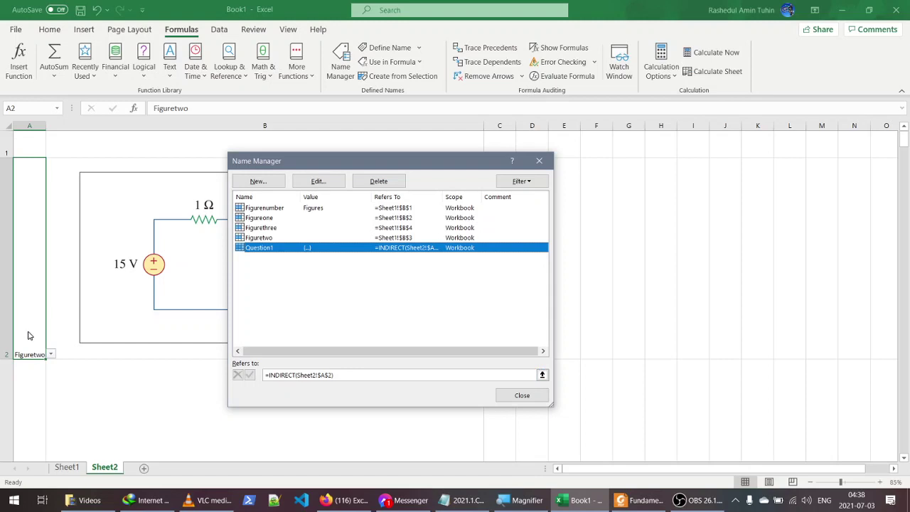
Step: Confirm Question1 refers to =INDIRECT(Sheet2!$A$2), close Name Manager, and select cell A2
click(268, 375)
drag(269, 375, 294, 375)
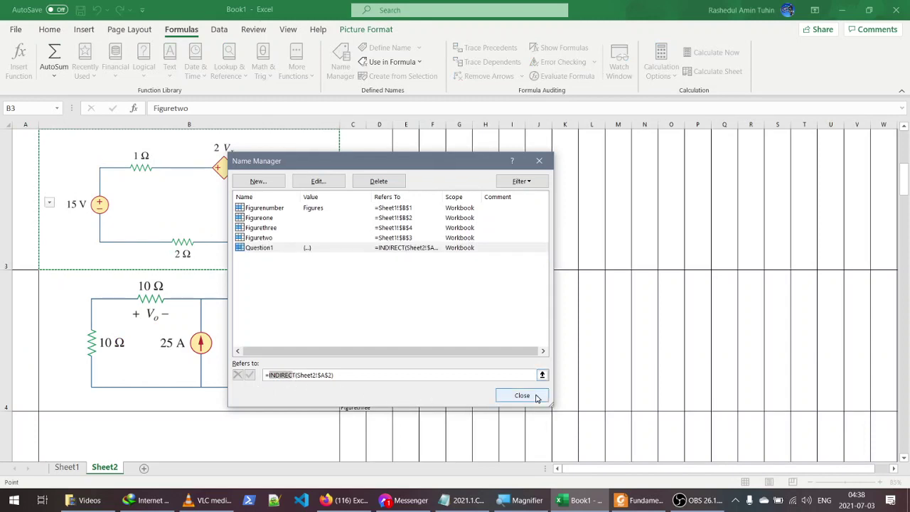
click(547, 161)
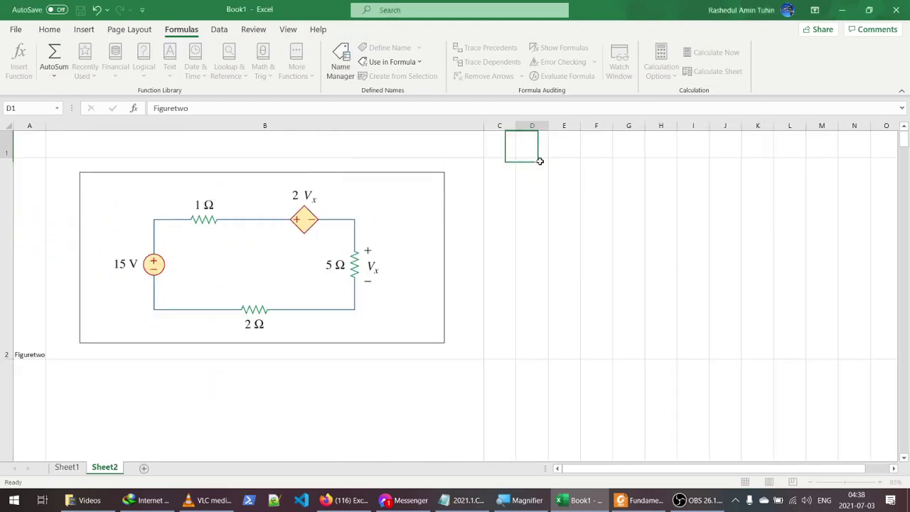
click(38, 340)
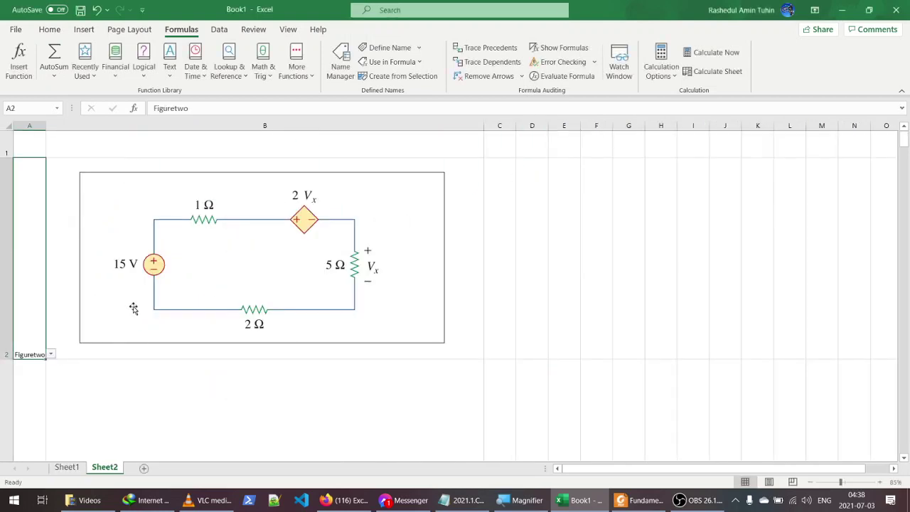
Step: Set cell A2's font colour to White to hide Figuretwo, then reselect A2 to confirm its value
ctrl+scroll(75, 317, up, 1)
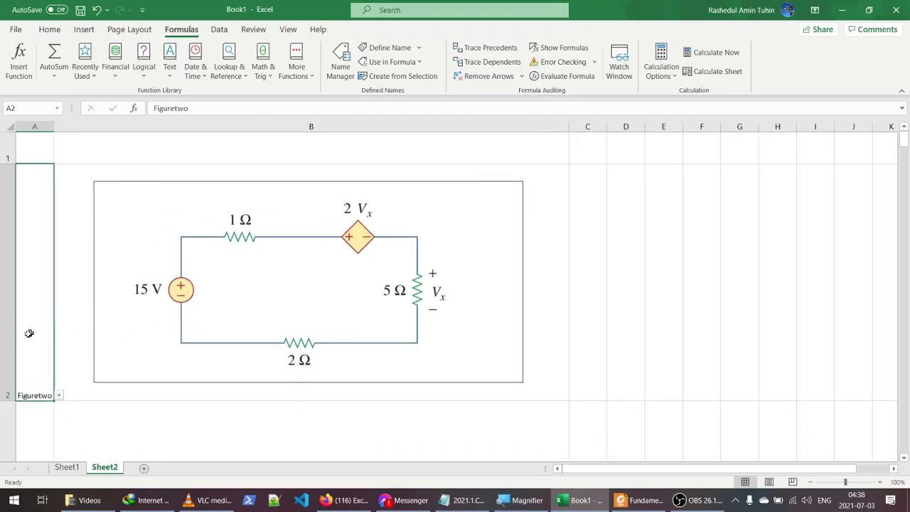
click(59, 36)
click(223, 72)
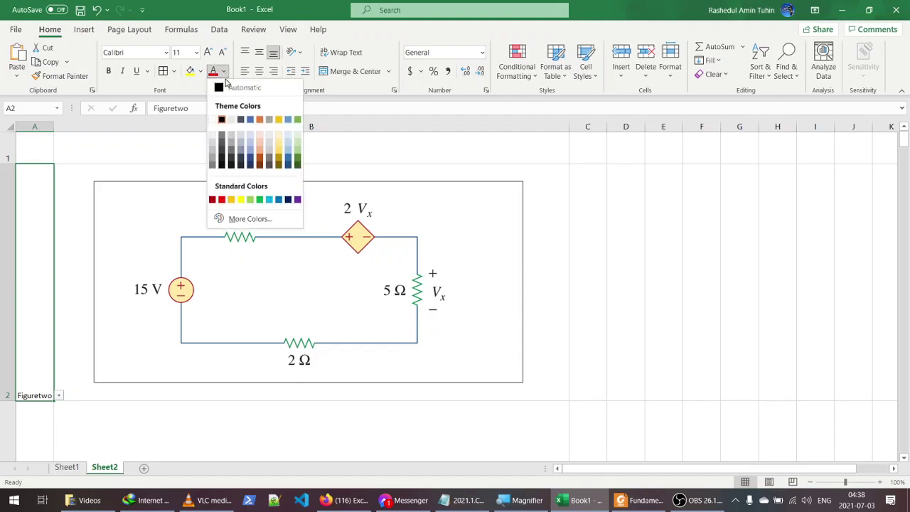
click(212, 119)
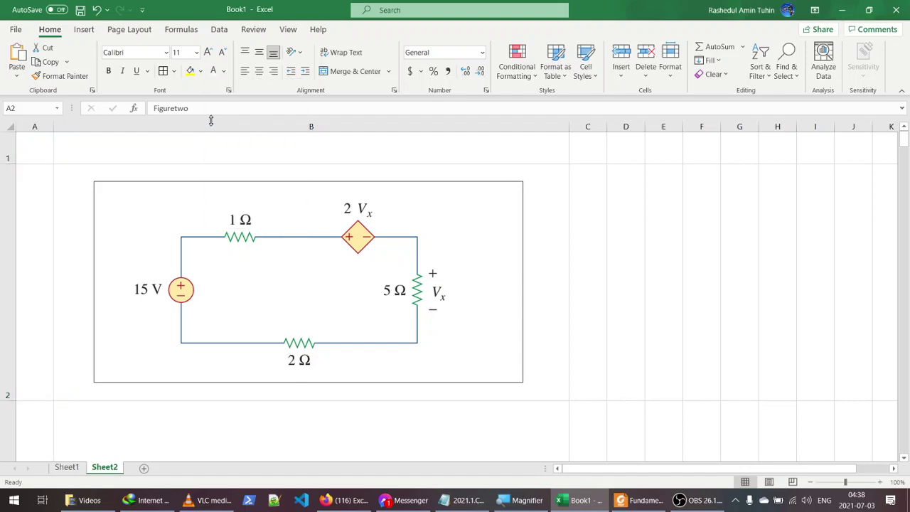
click(601, 285)
click(25, 369)
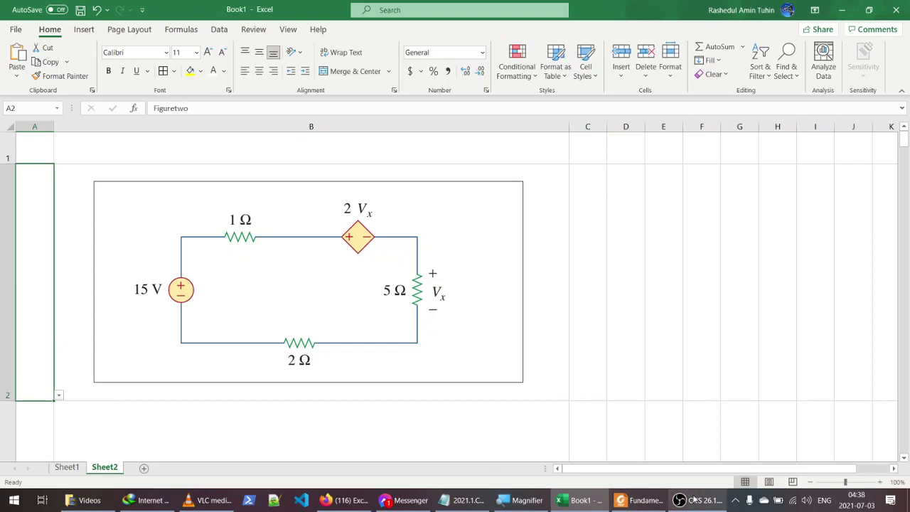
mouse_move(694, 507)
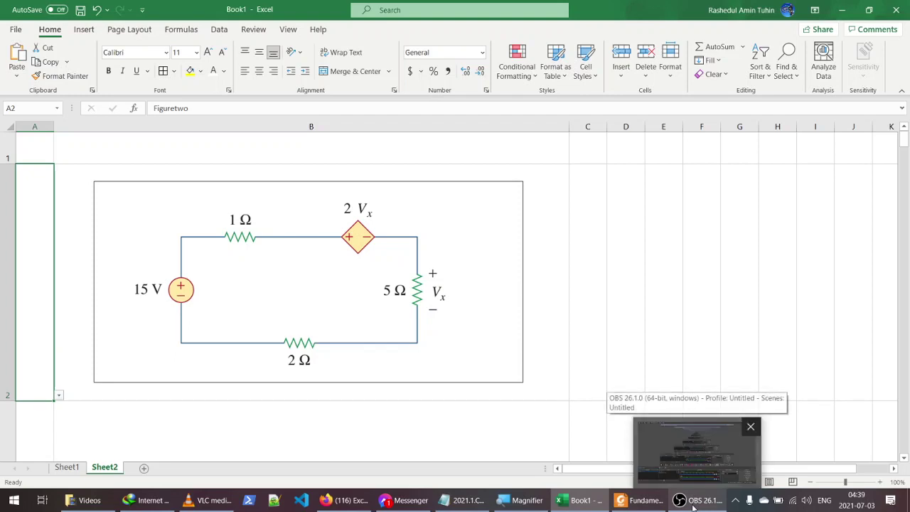